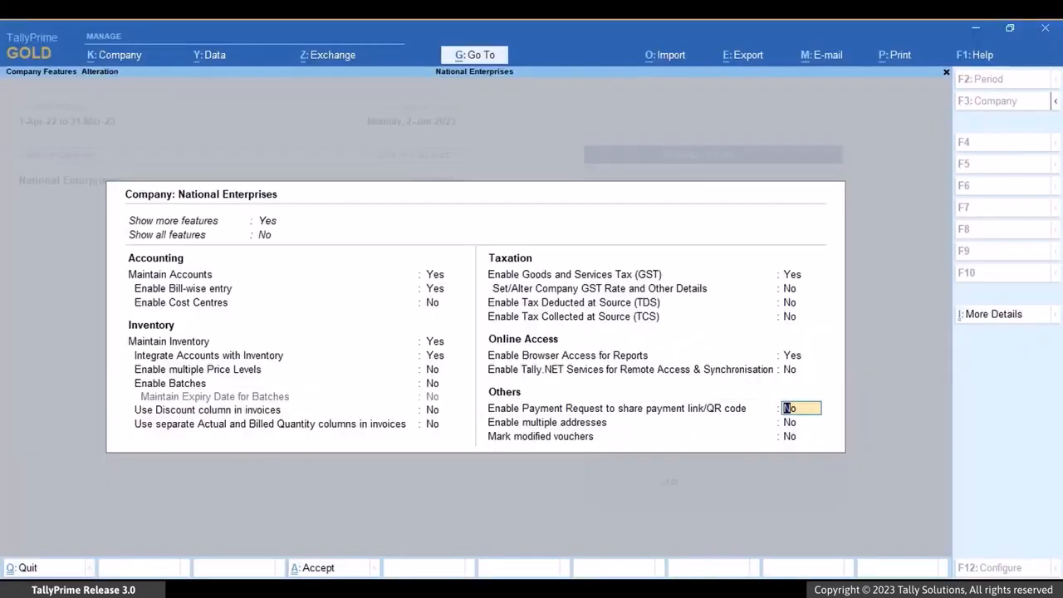
Step: Enable Payment Request for payment link/QR code sharing and name the merchant profile with the merchant's first name plus "UPI"
type("yes")
key("Return")
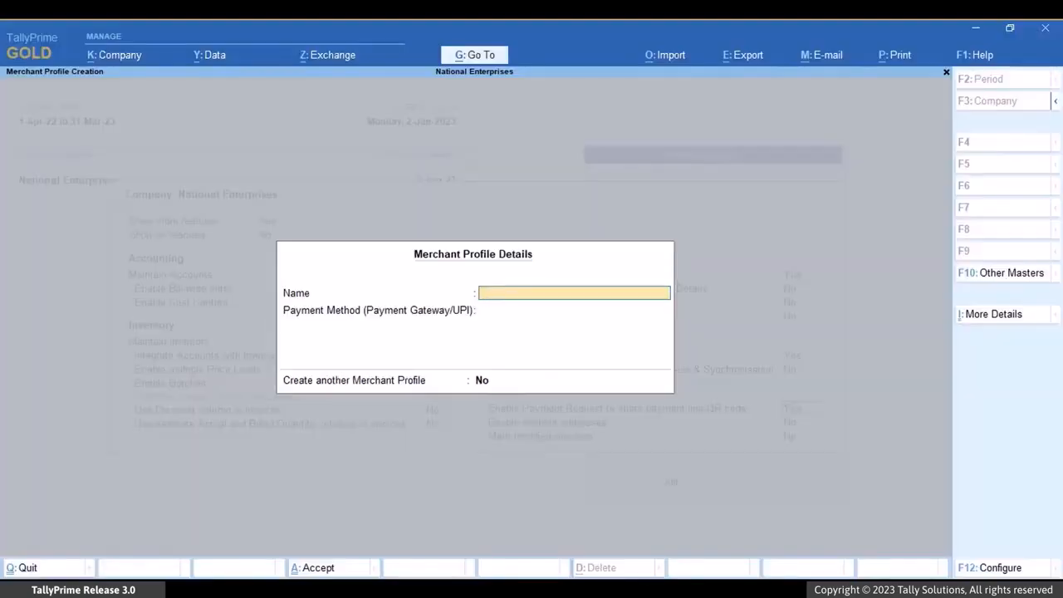
type("Ramesh UPI")
key("Return")
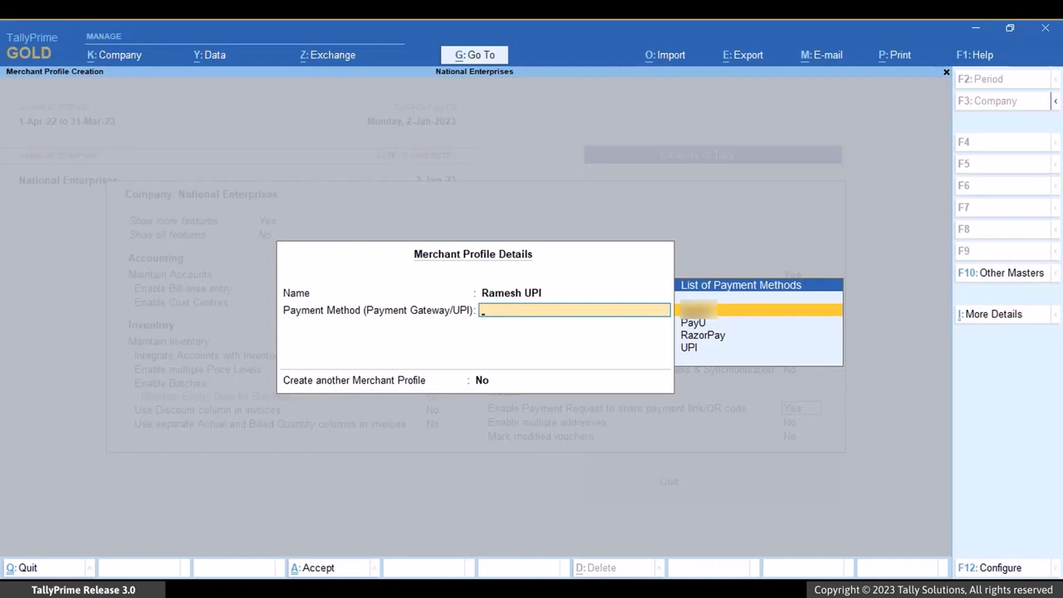
Step: Set the merchant profile's payment method to UPI and fill in the merchant's UPI ID
key("Down")
key("Down")
key("Down")
key("Return")
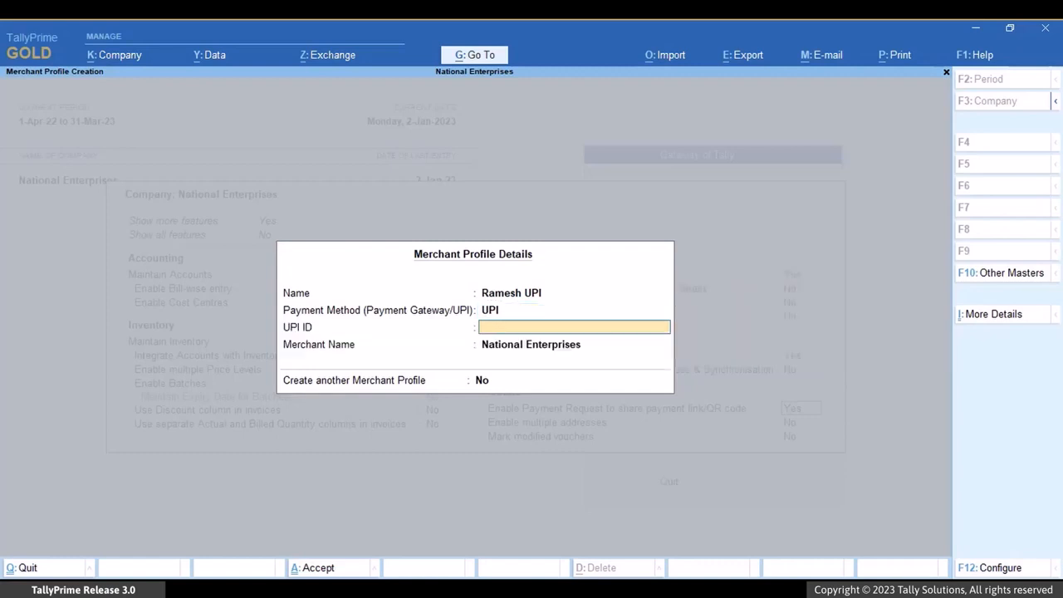
type("iq")
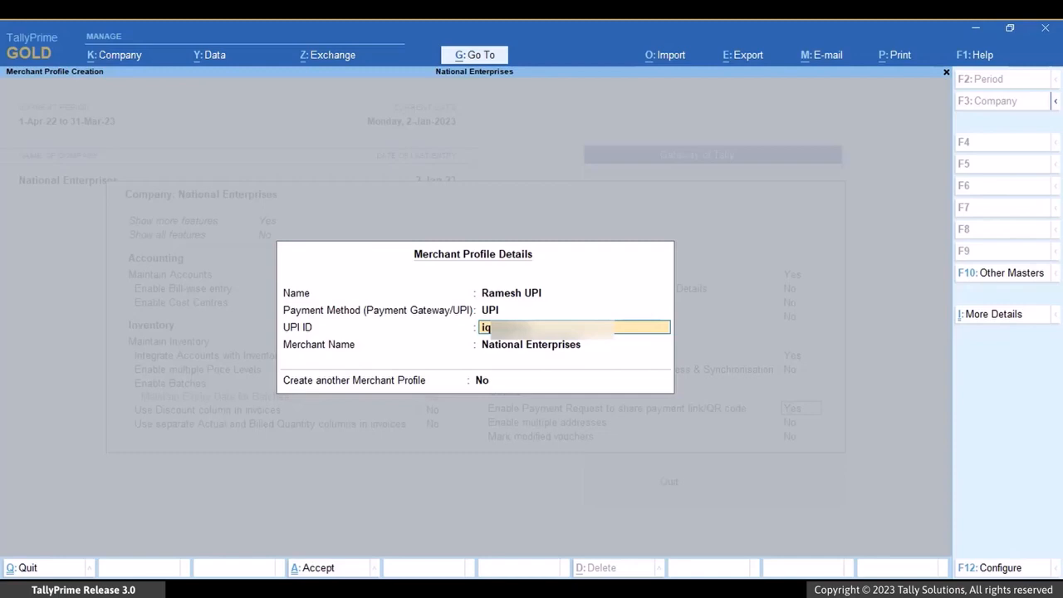
type("****")
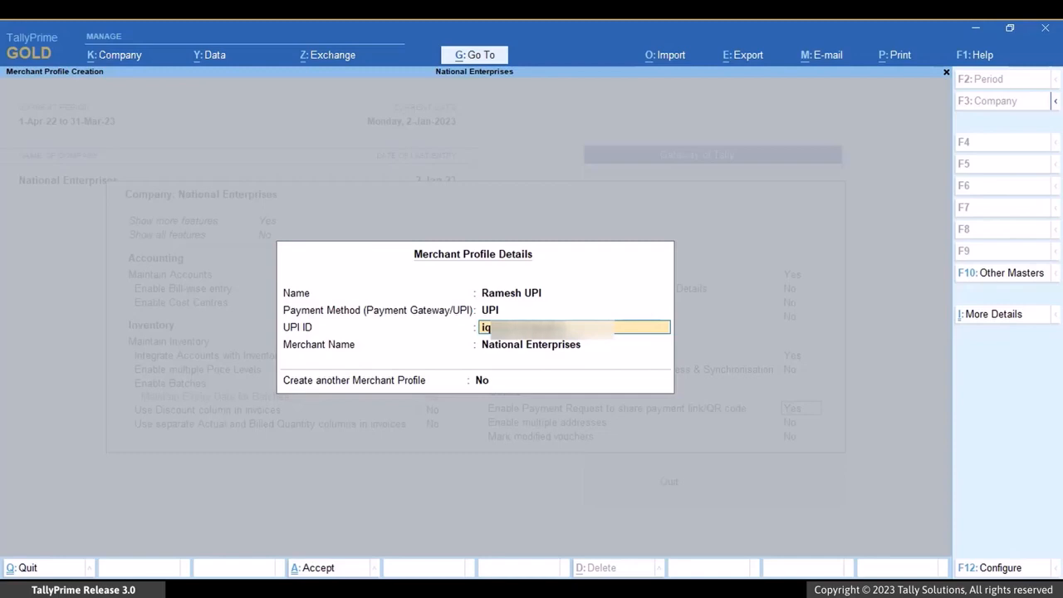
key("Return")
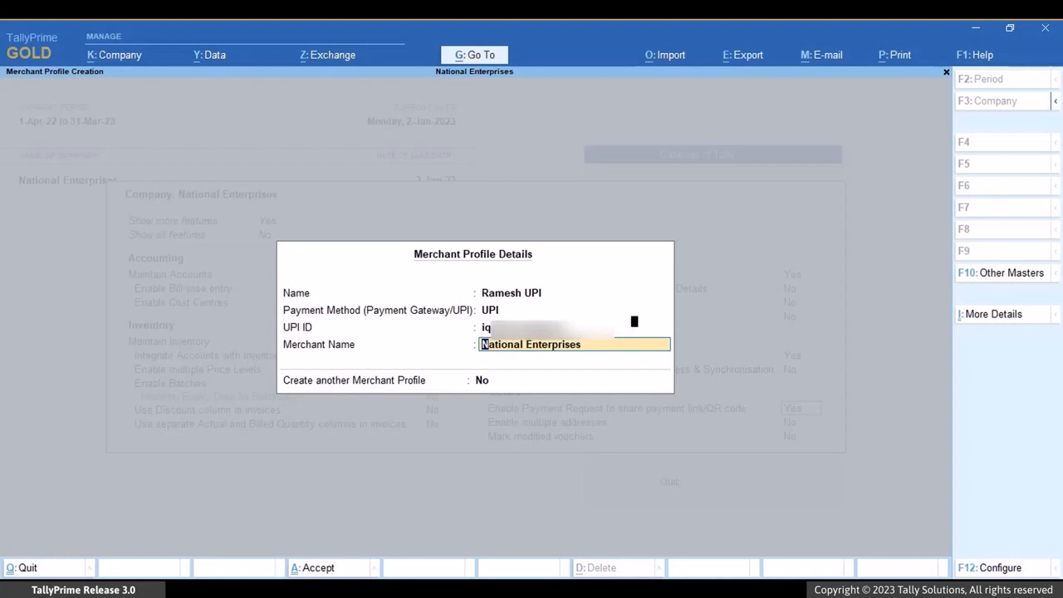
Step: Configure the merchant profile to show the option to save the payment link/QR code while generating from reports
key("F12")
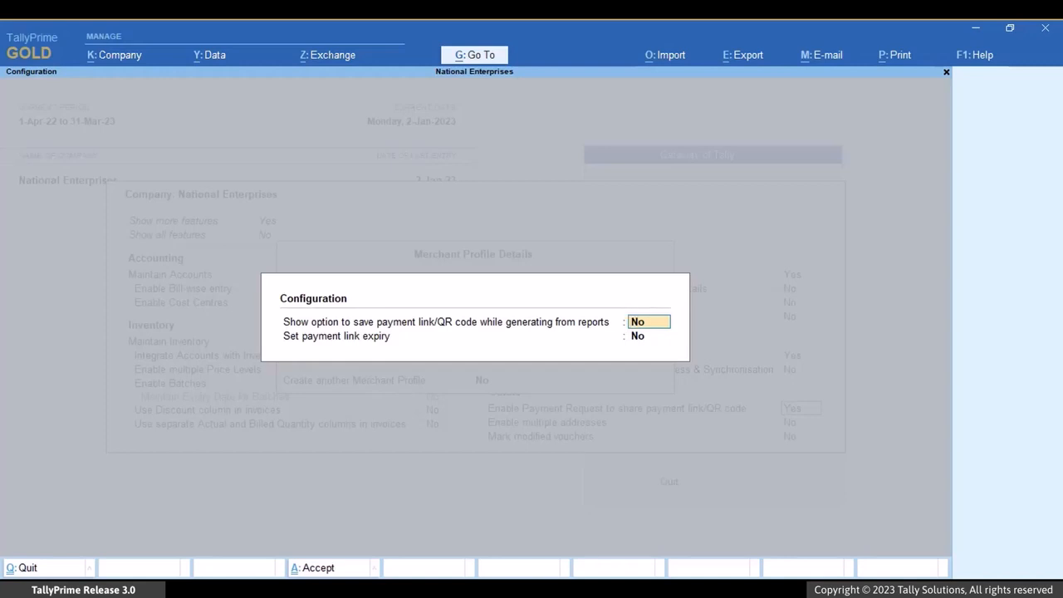
key("y")
key("Return")
key("Return")
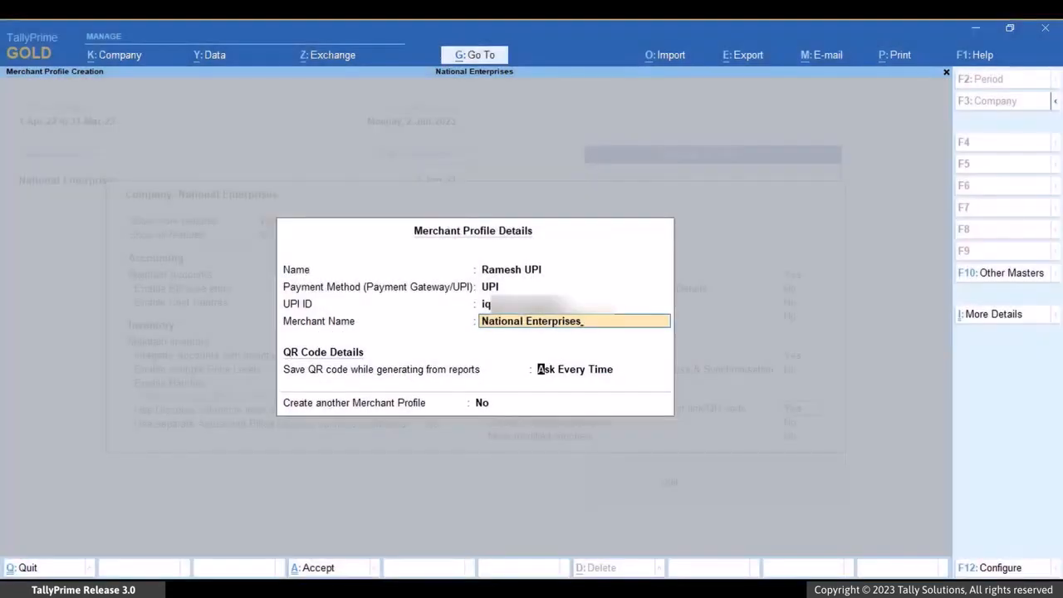
Step: Keep saving of the QR code from reports at Ask Every Time, and save the merchant profile and company features
key("Return")
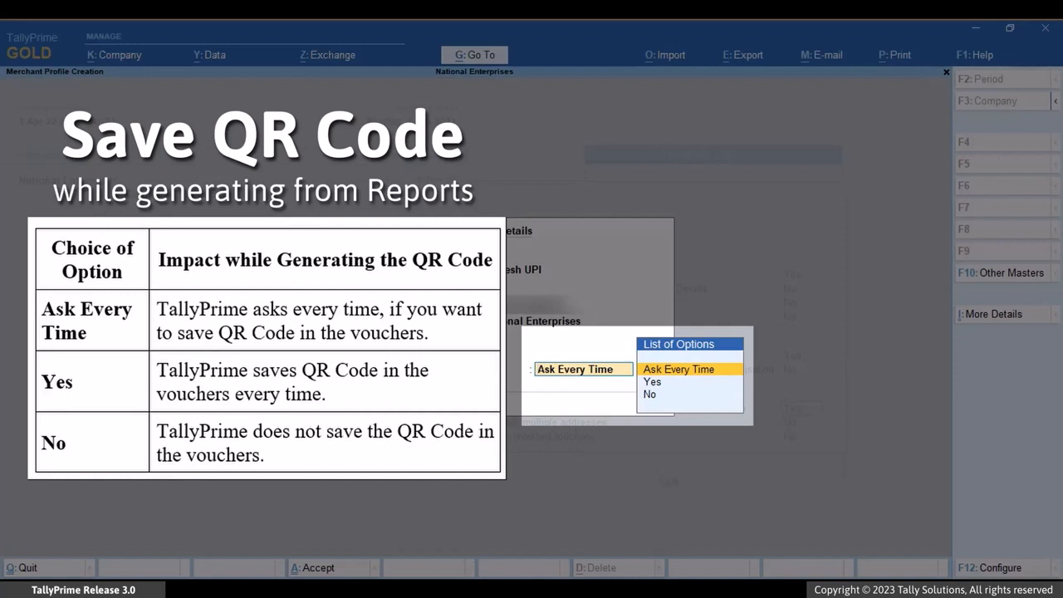
key("Down")
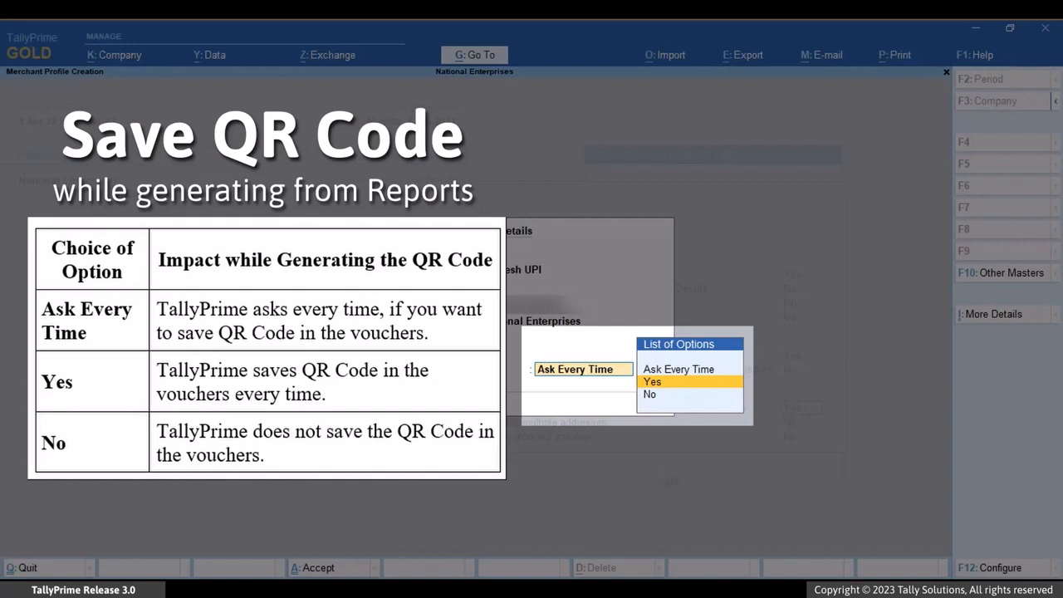
key("Down")
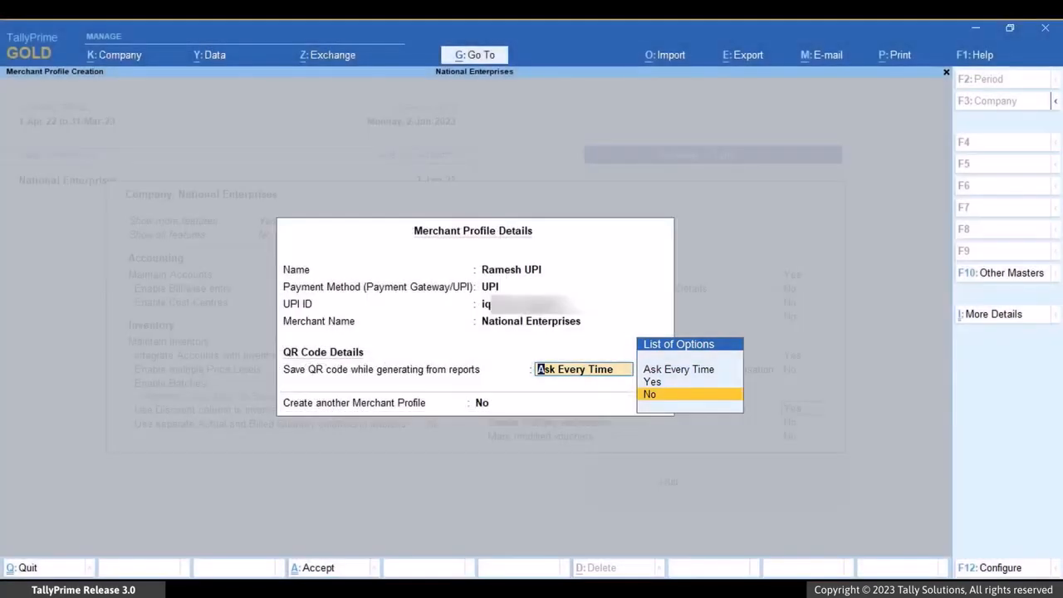
key("Up")
key("Up")
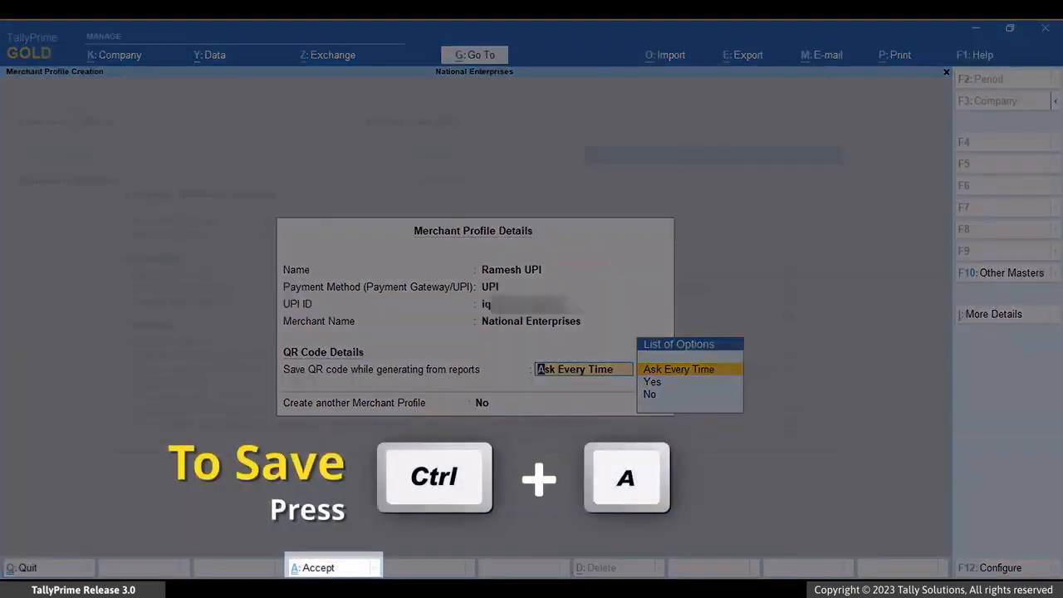
key("ctrl+a")
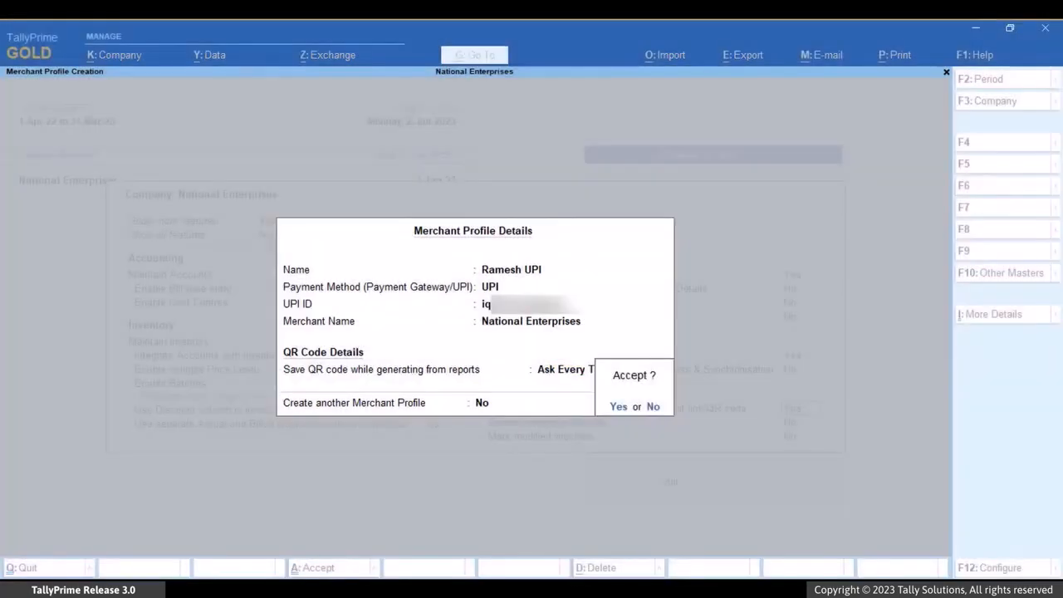
key("Return")
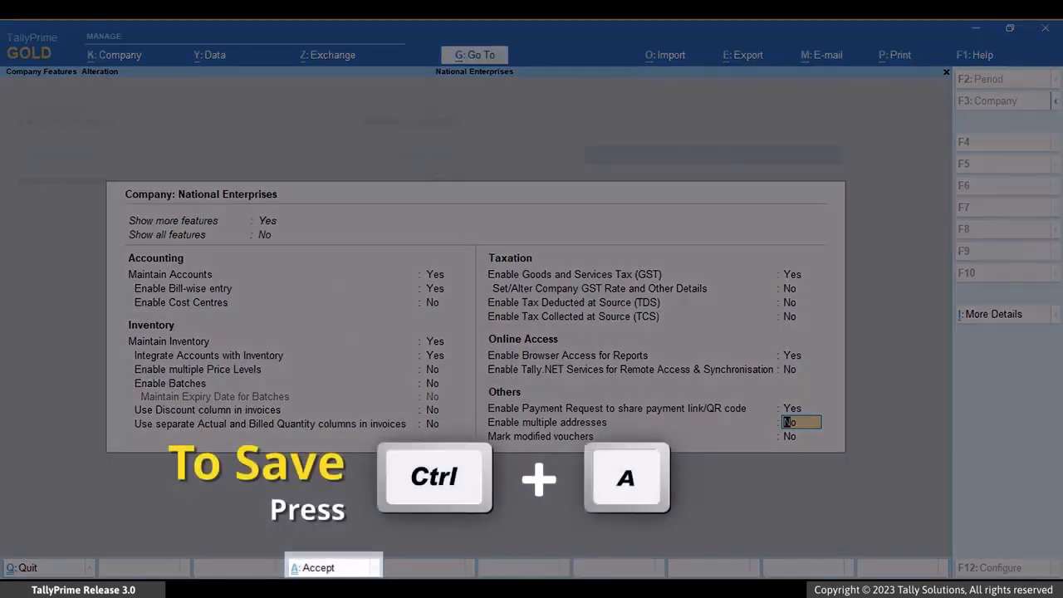
key("ctrl+a")
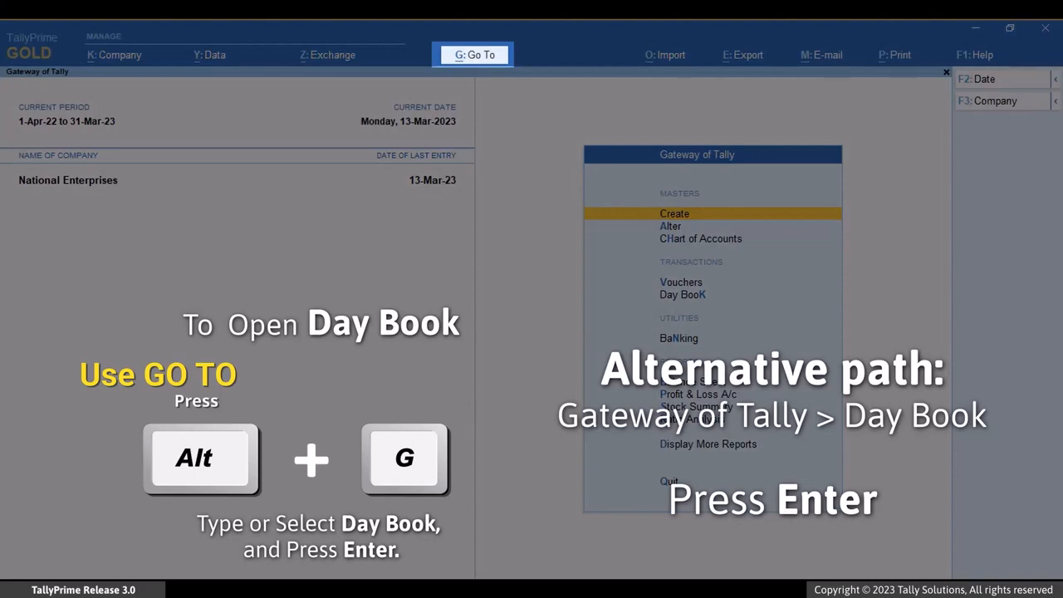
Step: Open the Day Book report of National Enterprises
key("alt+g")
key("Down")
key("Down")
key("Down")
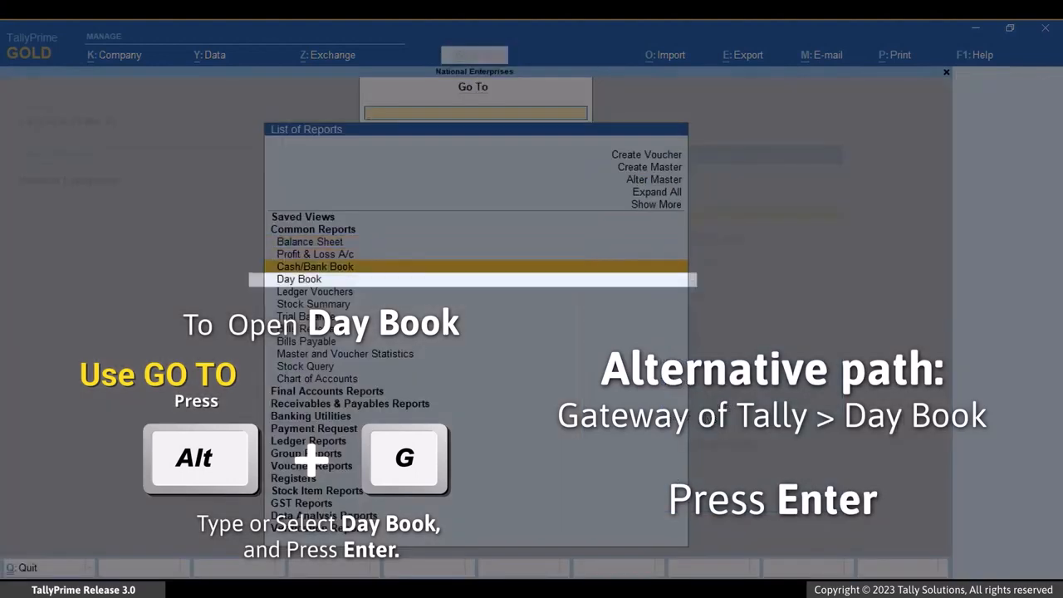
key("Return")
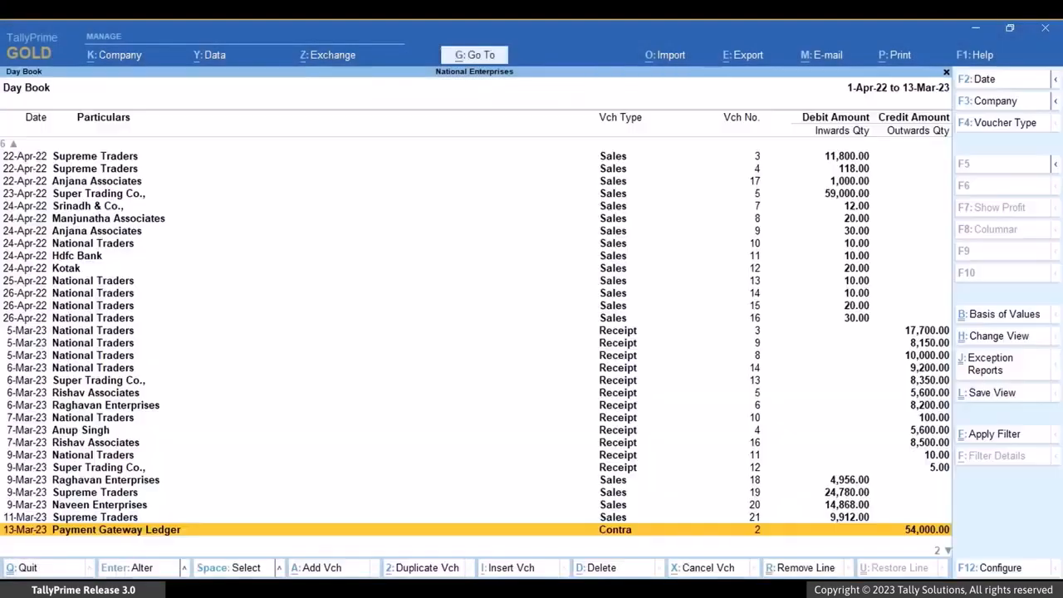
Step: Open the 9-Mar-23 sales voucher of Supreme Traders from the Day Book
key("Up")
key("Up")
key("Up")
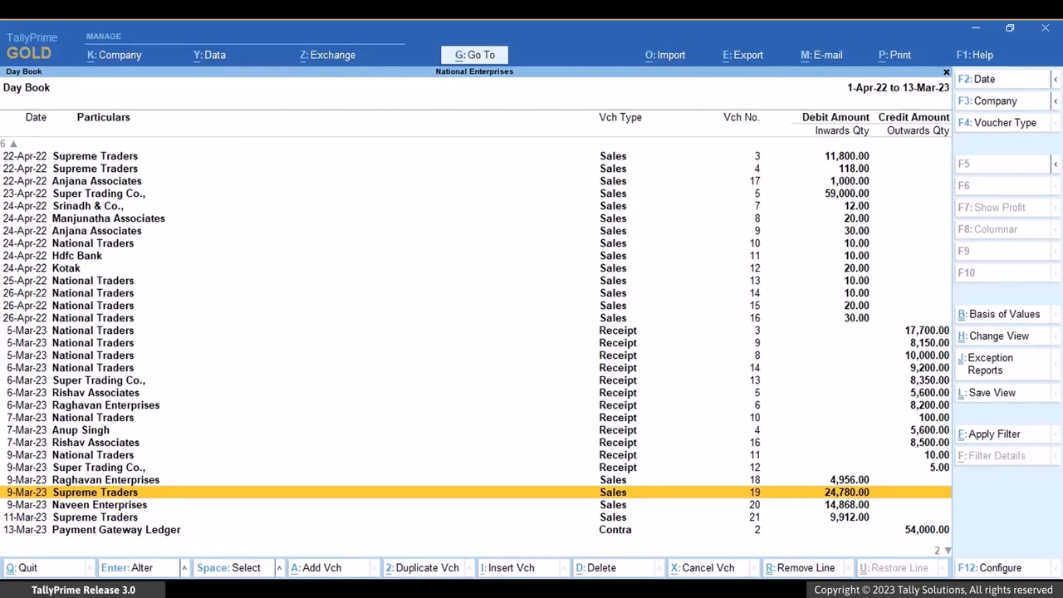
key("Return")
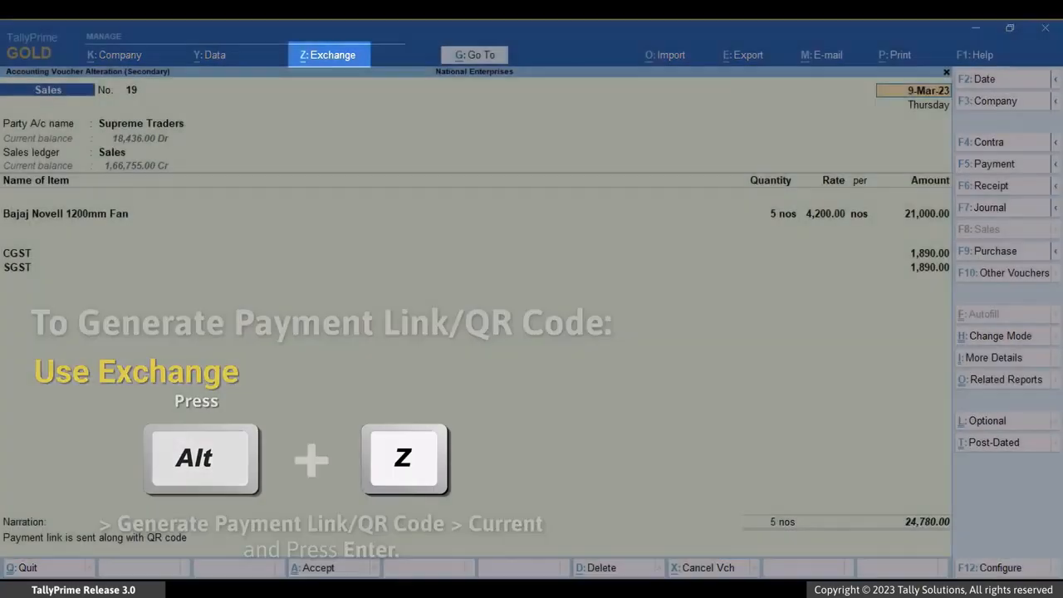
Step: Start generating a payment link/QR code for the current sales voucher
key("alt+z")
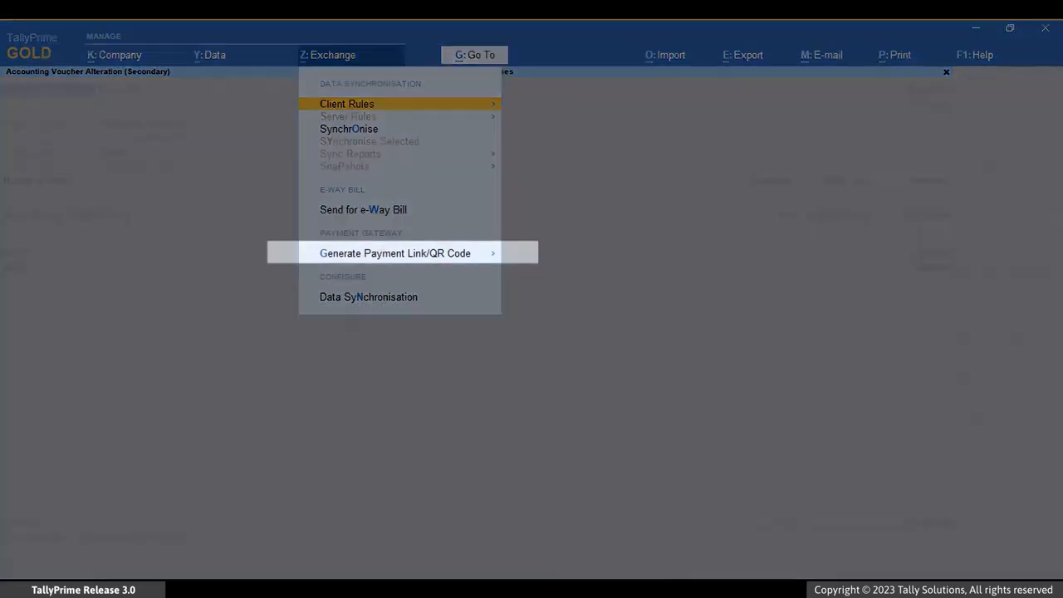
key("Down")
key("Down")
key("Down")
key("Return")
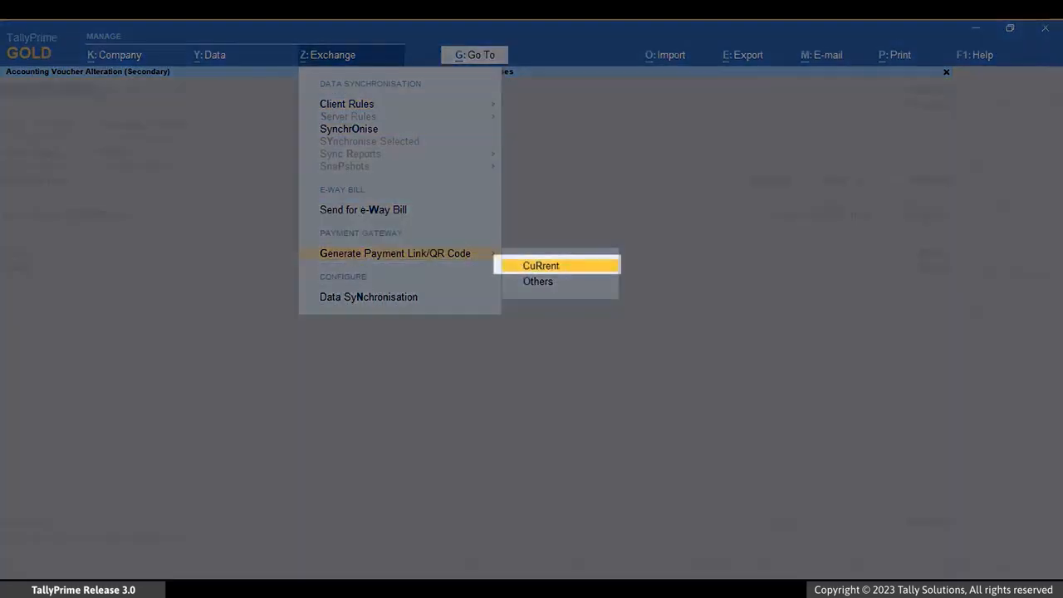
key("Return")
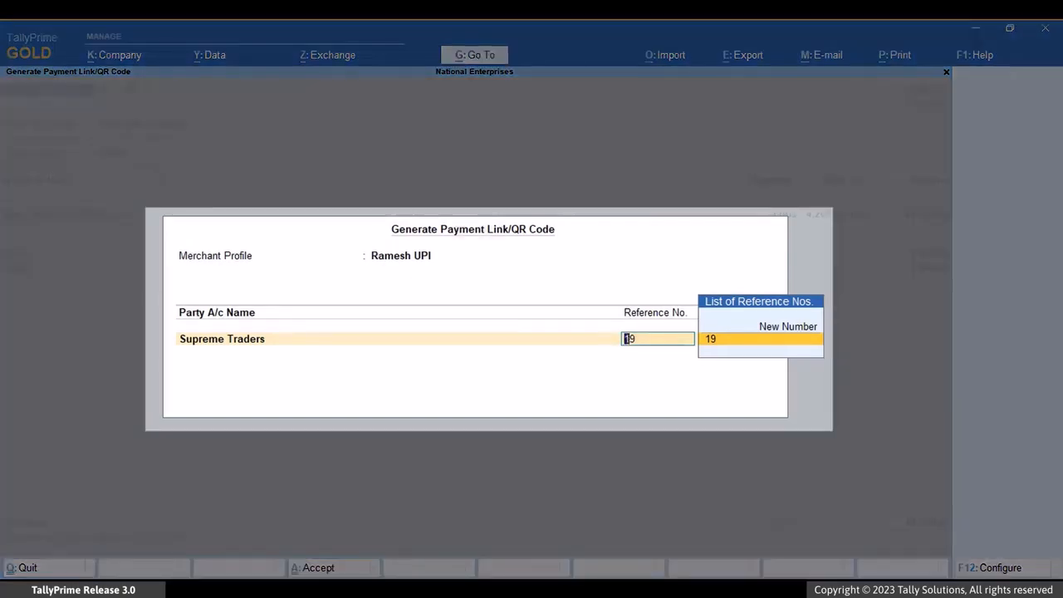
Step: Review the available merchant profiles and choose the newly created UPI profile for the payment request
key("BackSpace")
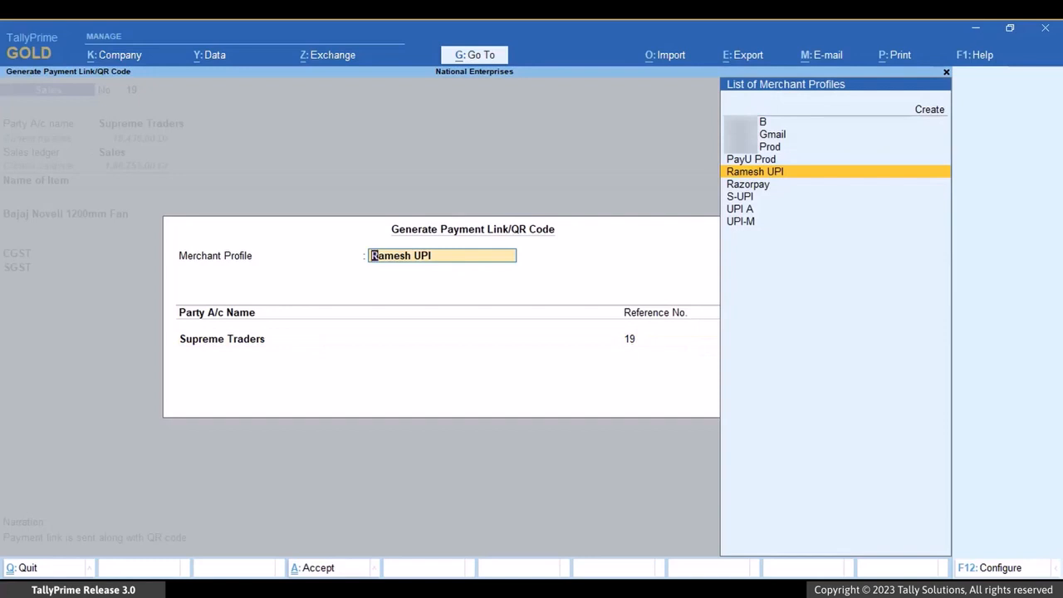
key("Up")
key("Up")
key("Up")
key("Up")
key("Down")
key("Down")
key("Down")
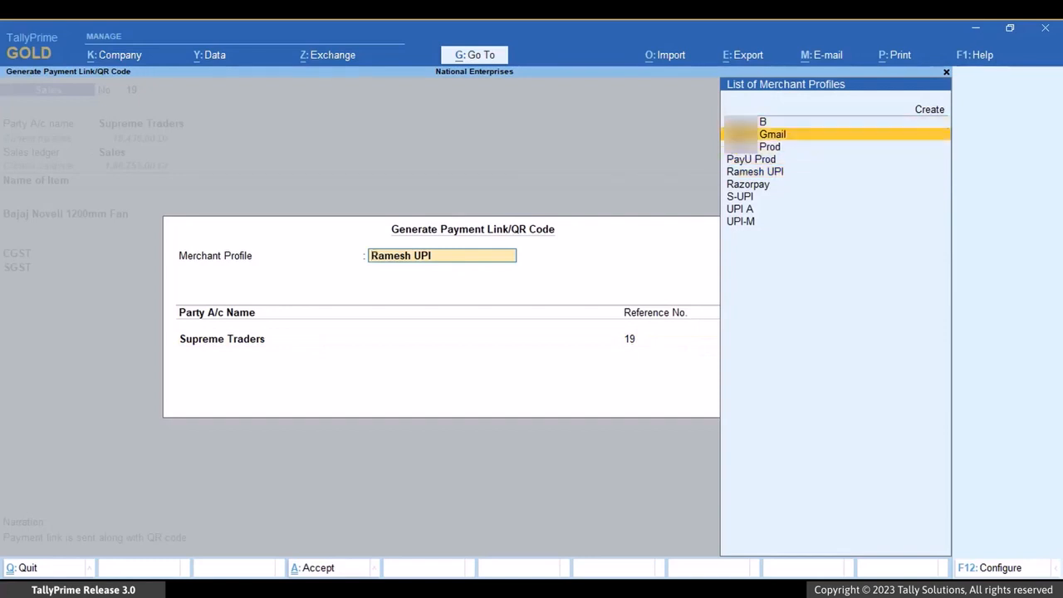
key("Down")
key("Return")
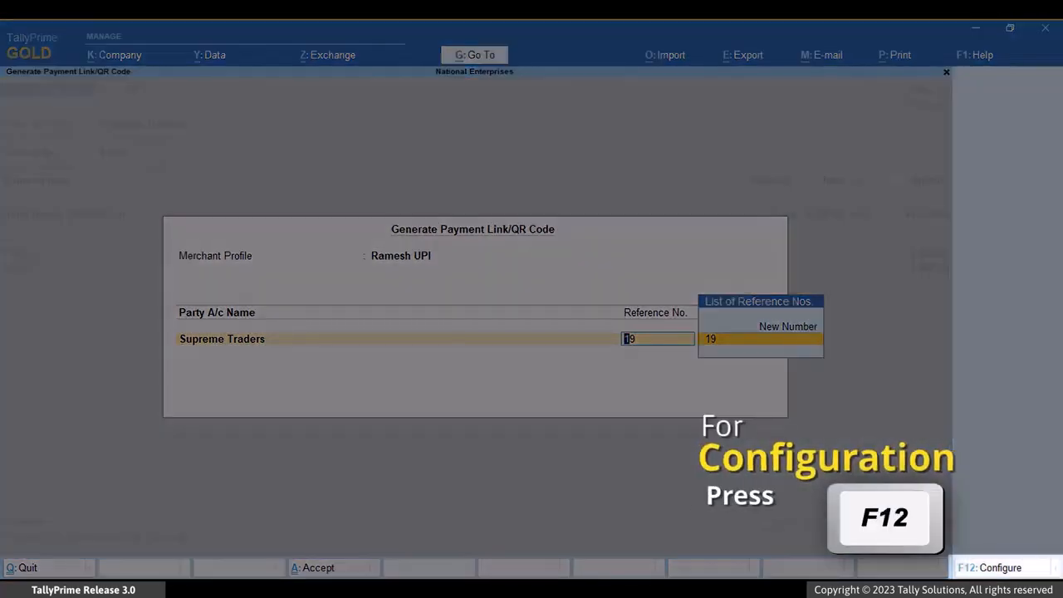
Step: Configure the payment request to show remarks, keeping Show expiry period and Show Reference Nos. at Yes
key("F12")
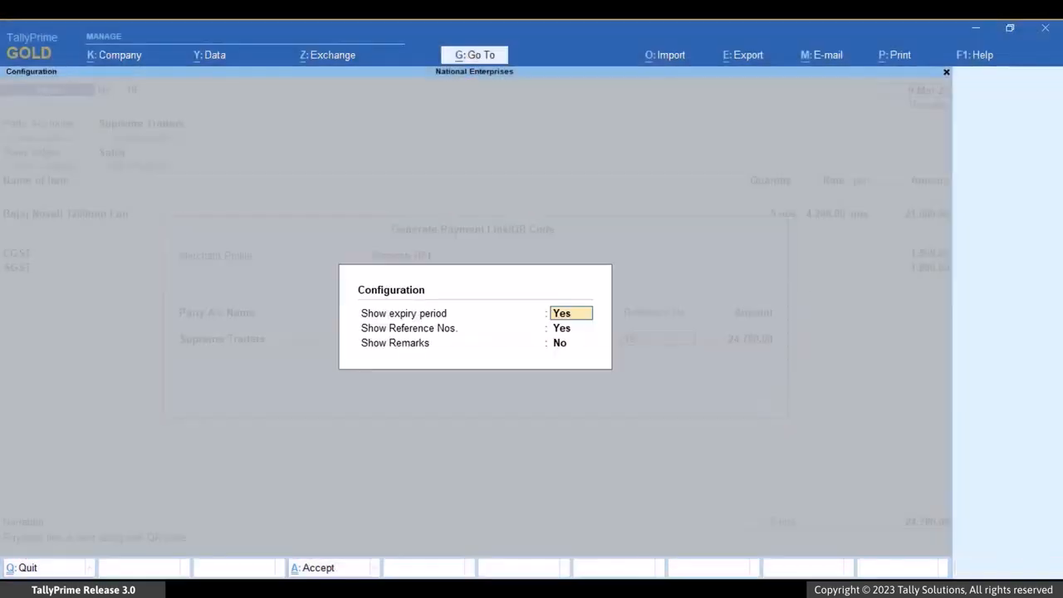
key("Return")
key("Return")
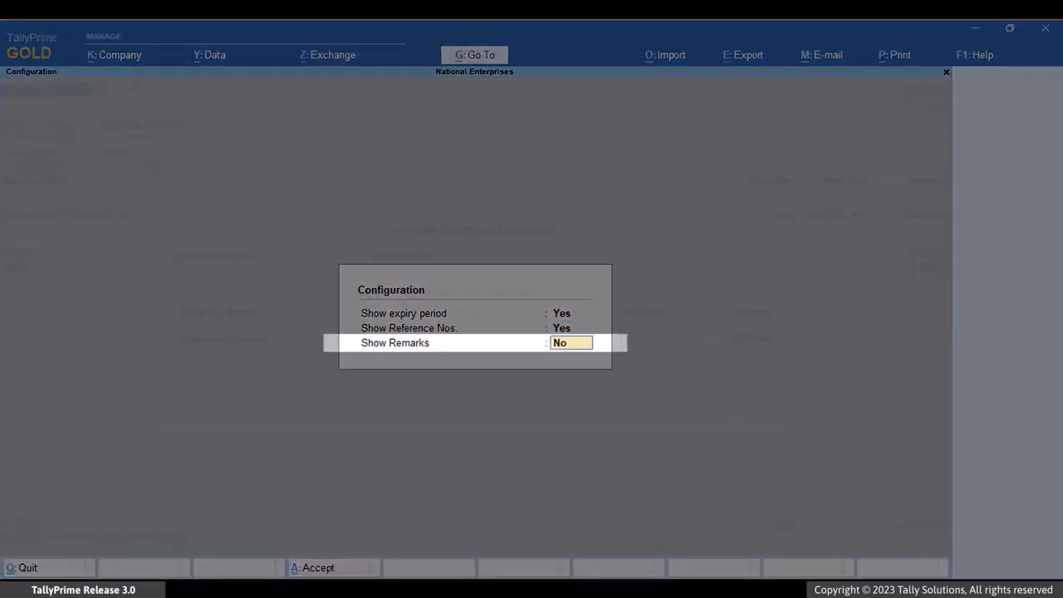
type("y")
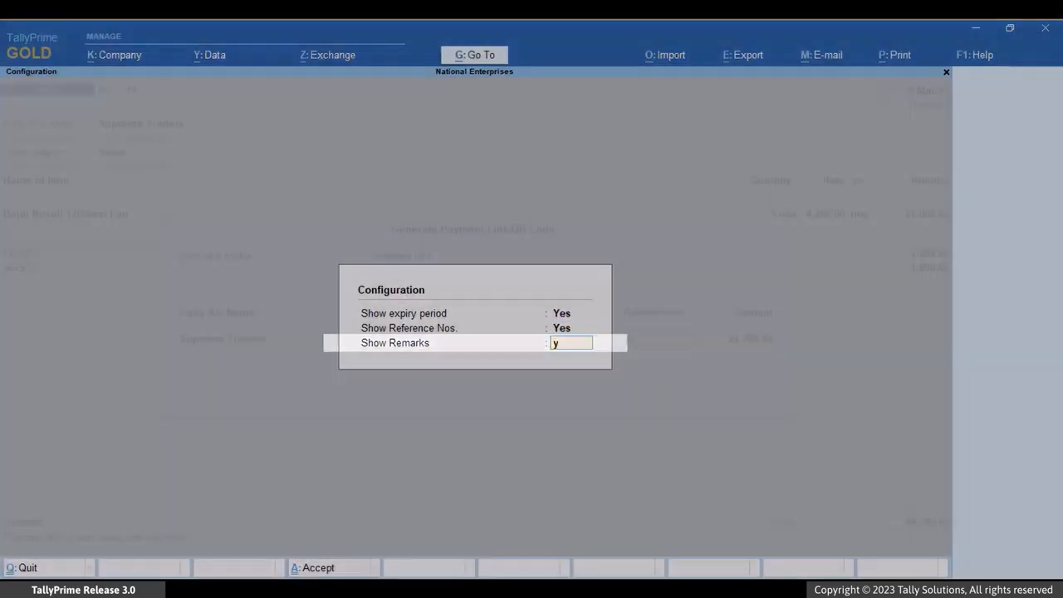
key("Return")
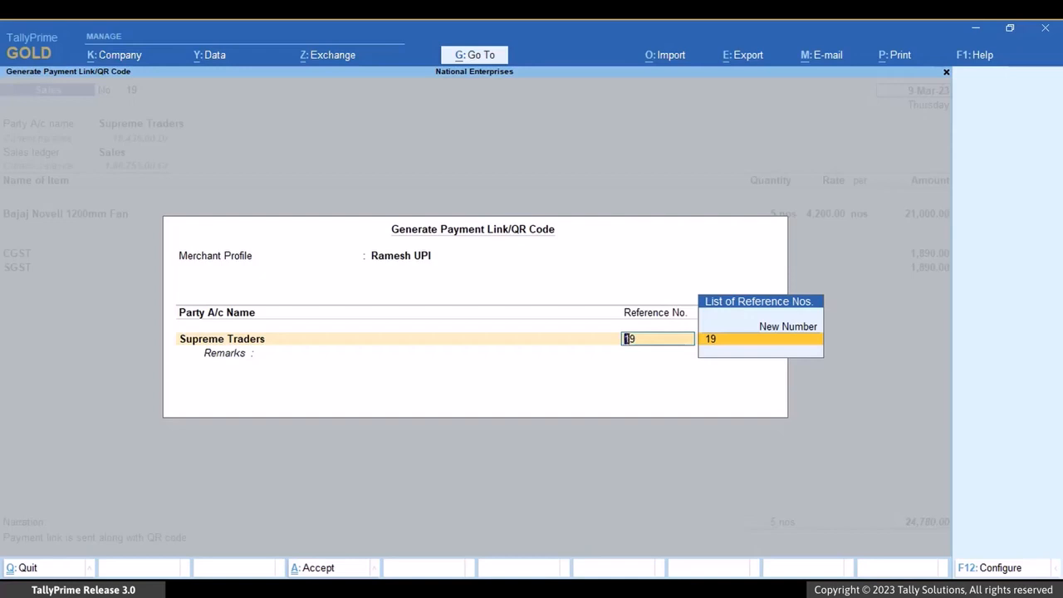
Step: Generate the QR code for Supreme Traders with existing reference 19, the full voucher amount and the remark "Payment to be made before 15th"
key("Up")
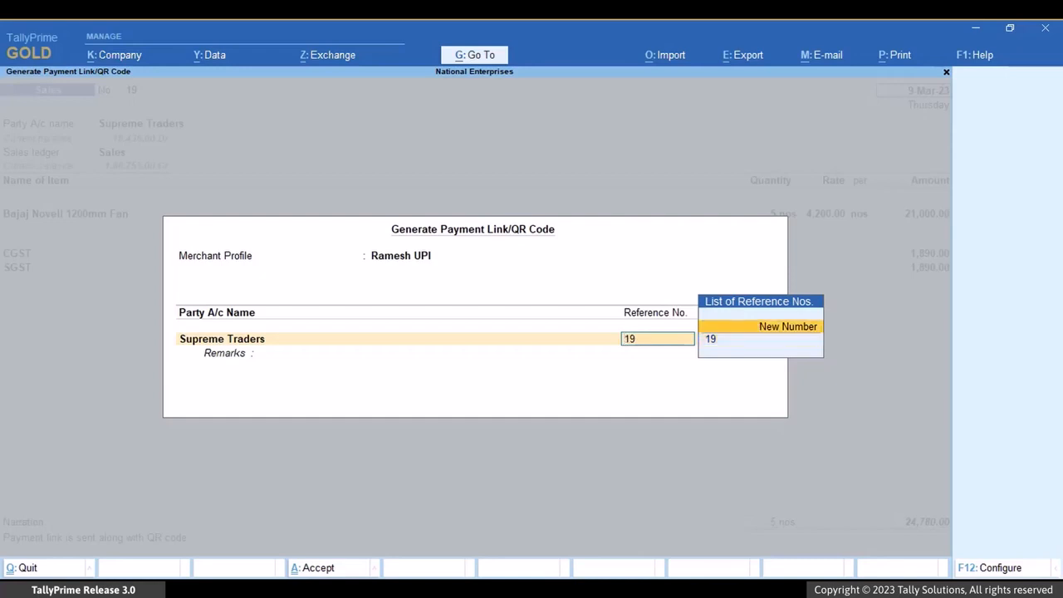
key("Return")
key("Return")
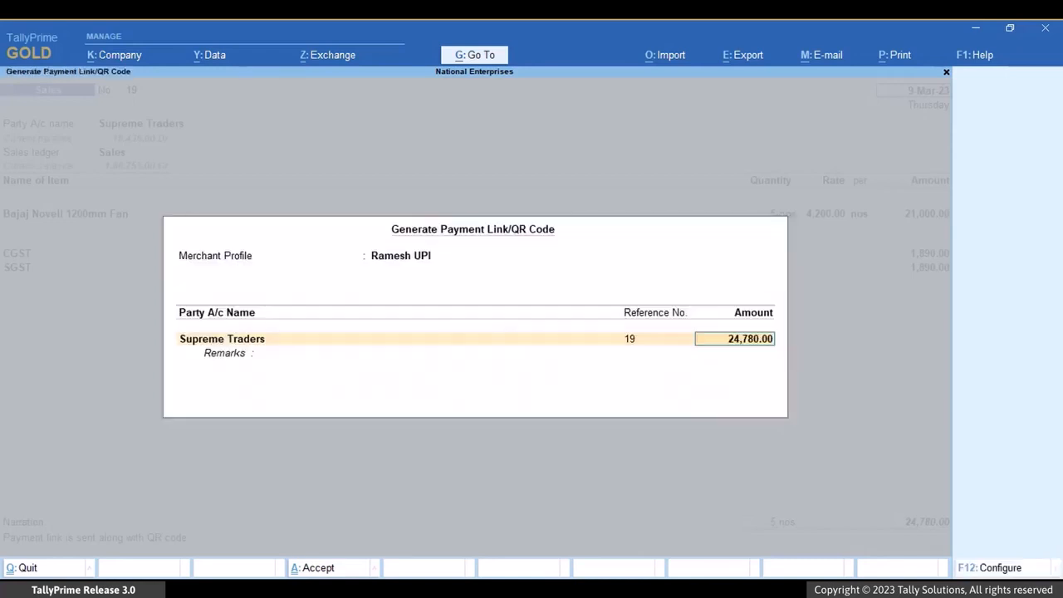
key("Return")
type("Payment to be made")
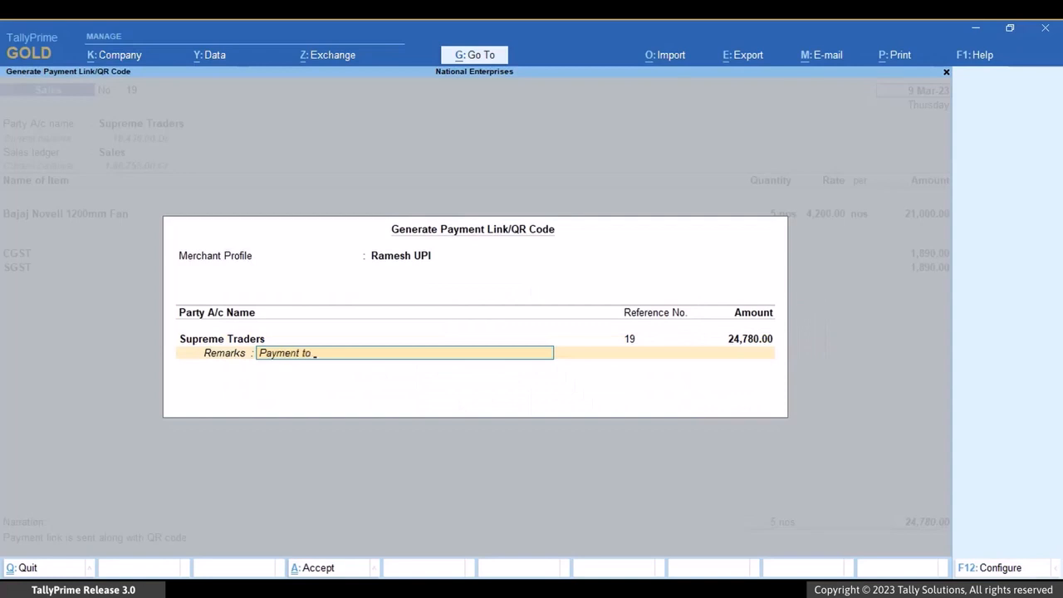
type(" before 15th")
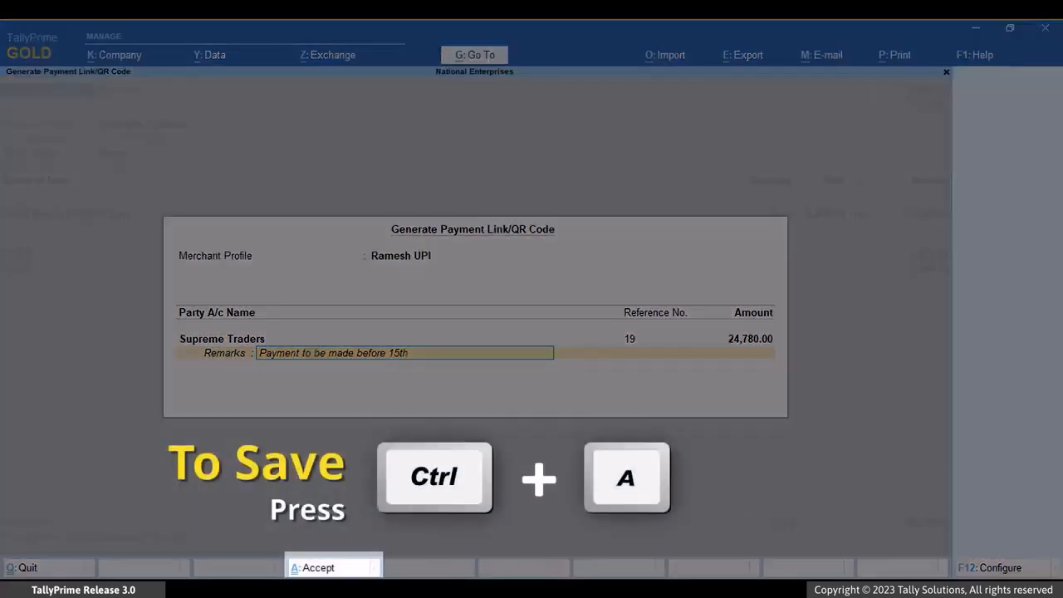
key("ctrl+a")
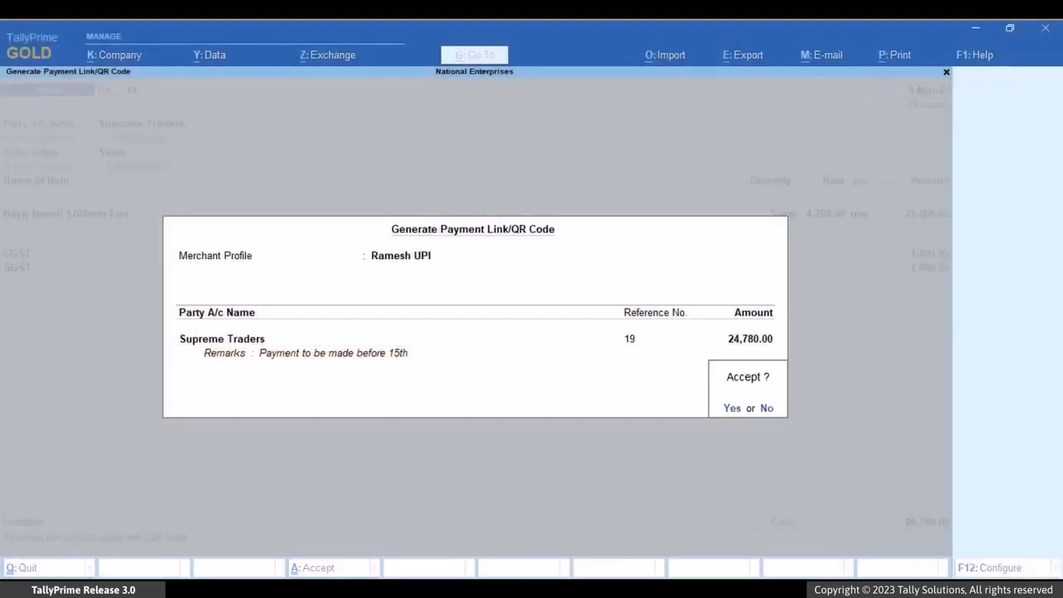
key("Return")
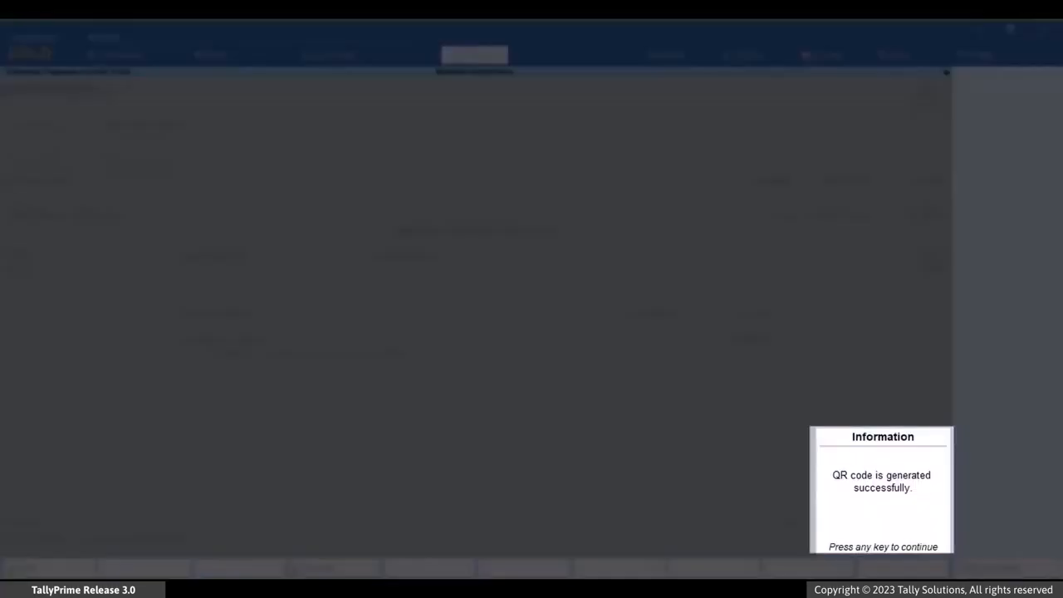
Step: View the QR code details of the Supreme Traders sales voucher through its related Payment Link/QR Code report
key("Return")
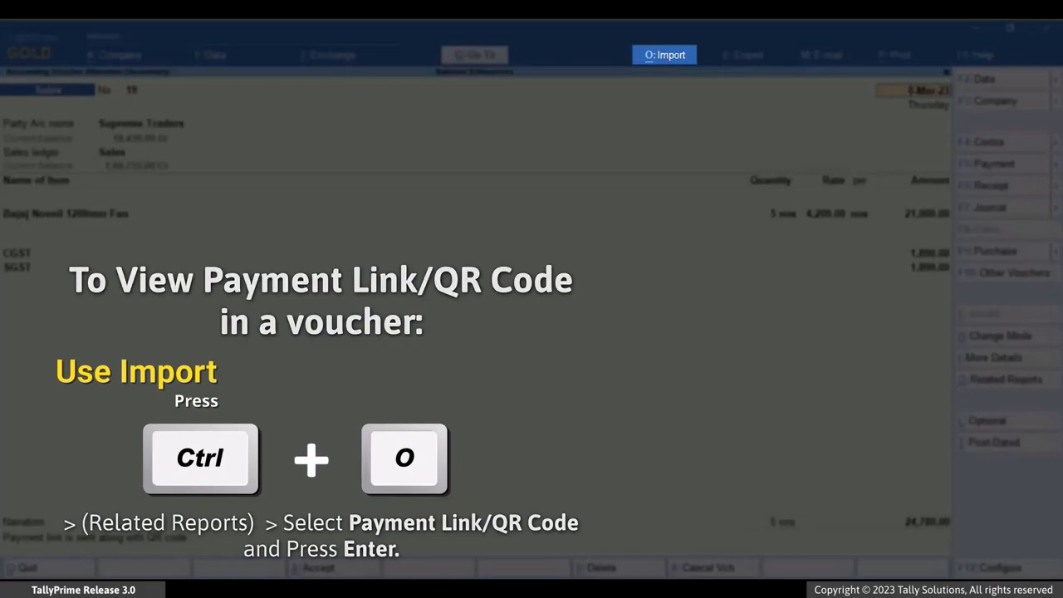
key("ctrl+o")
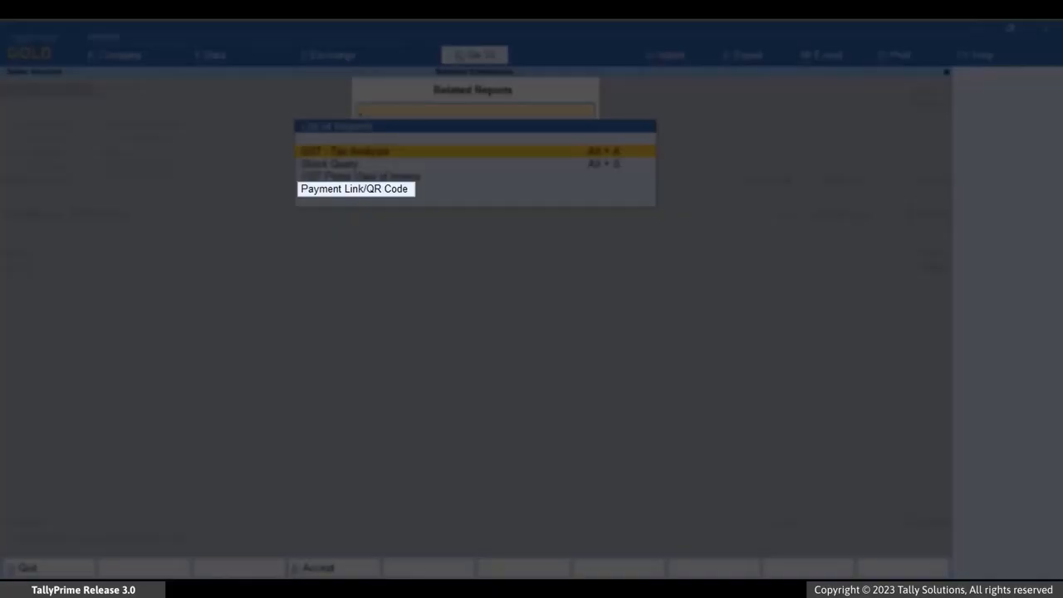
key("Down")
key("Down")
key("Down")
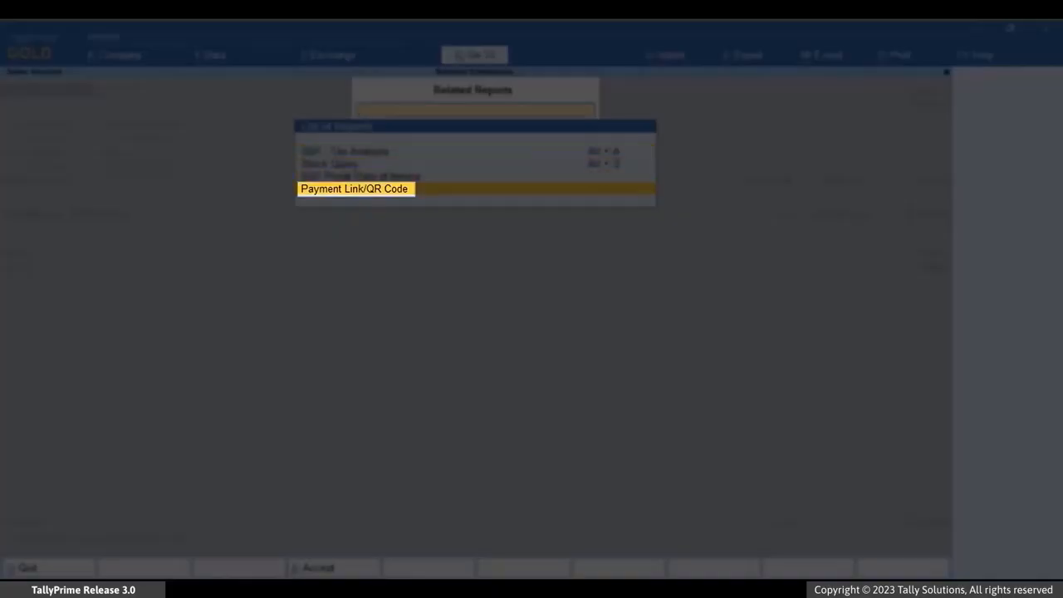
key("Return")
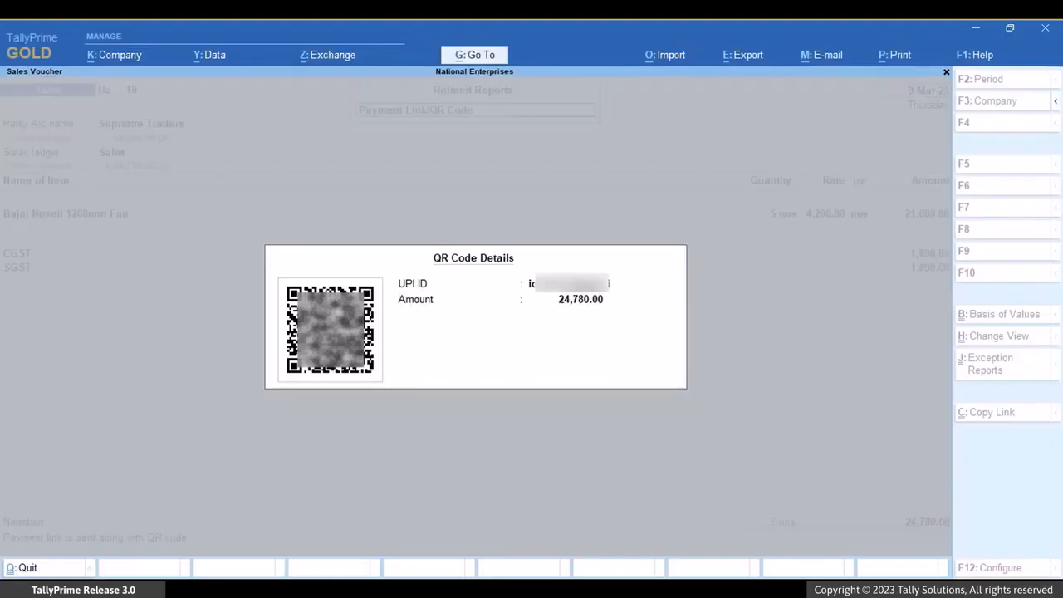
key("Escape")
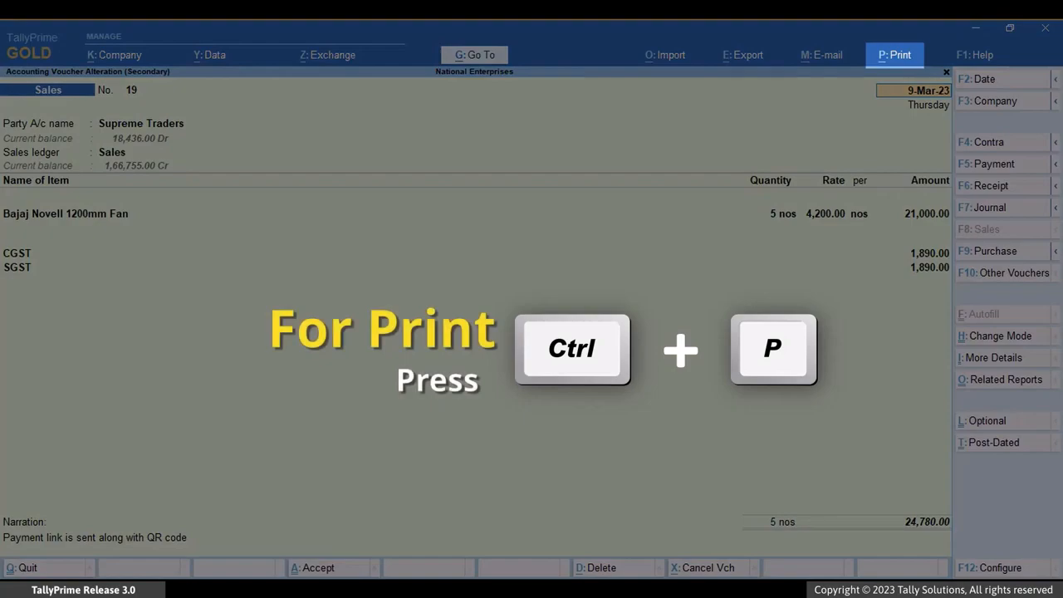
Step: In the print configuration of the Supreme Traders sales voucher, set Method of Payment Request to QR Code
key("ctrl+p")
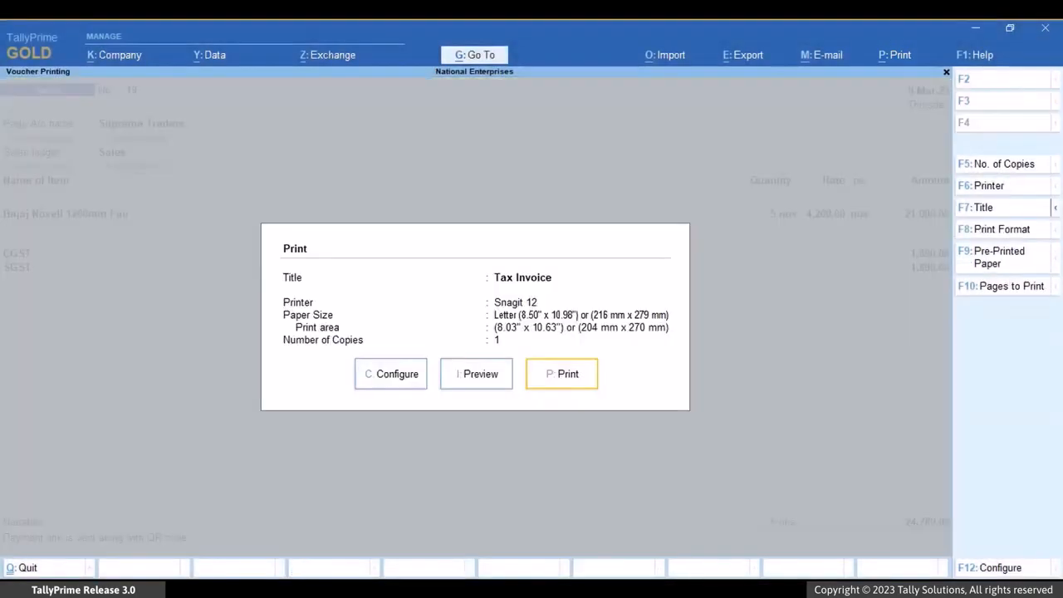
key("c")
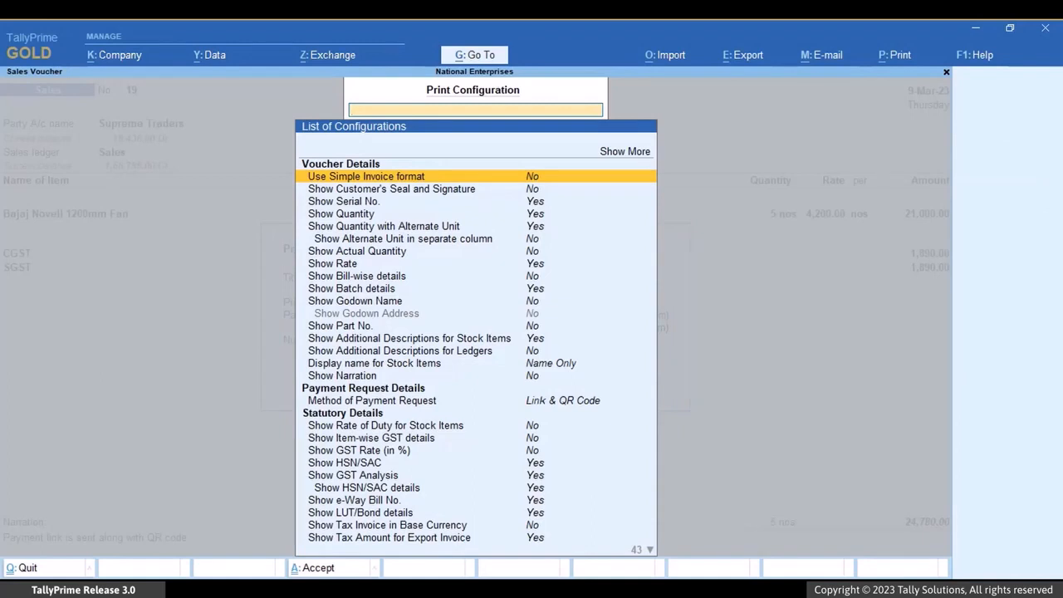
type("Met")
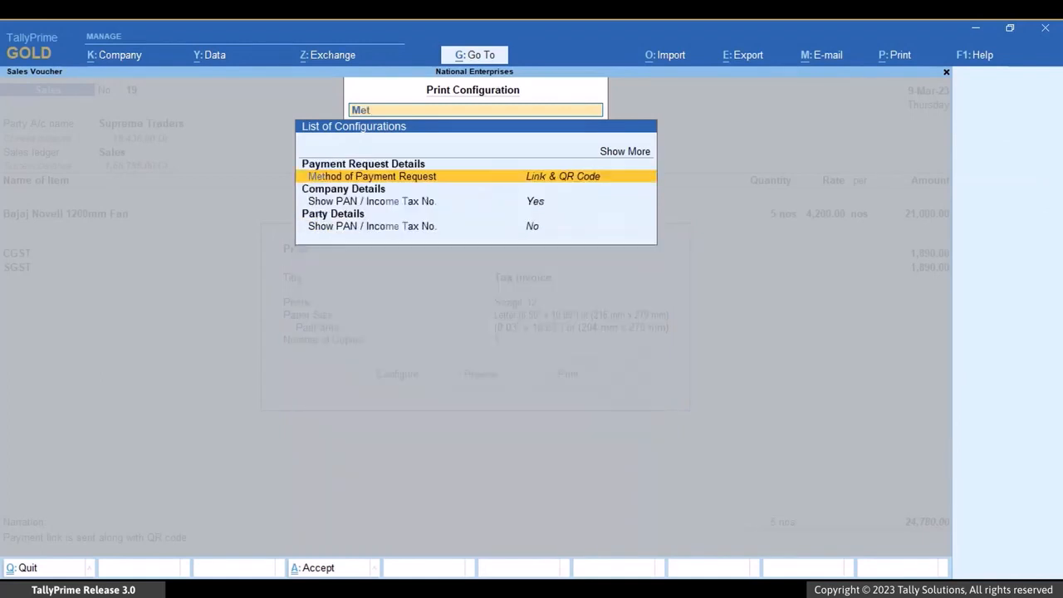
key("Return")
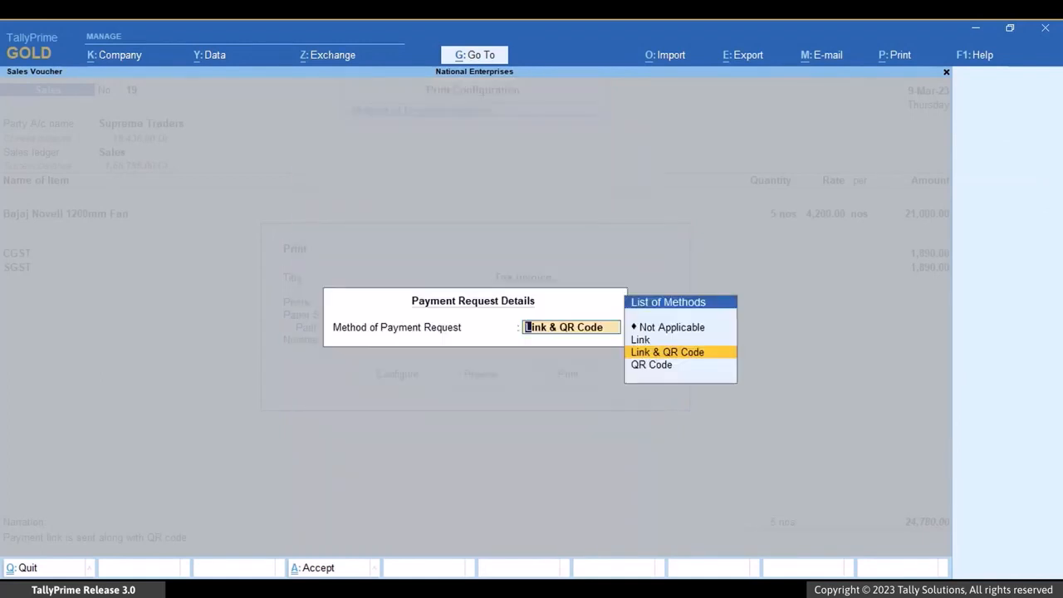
key("Down")
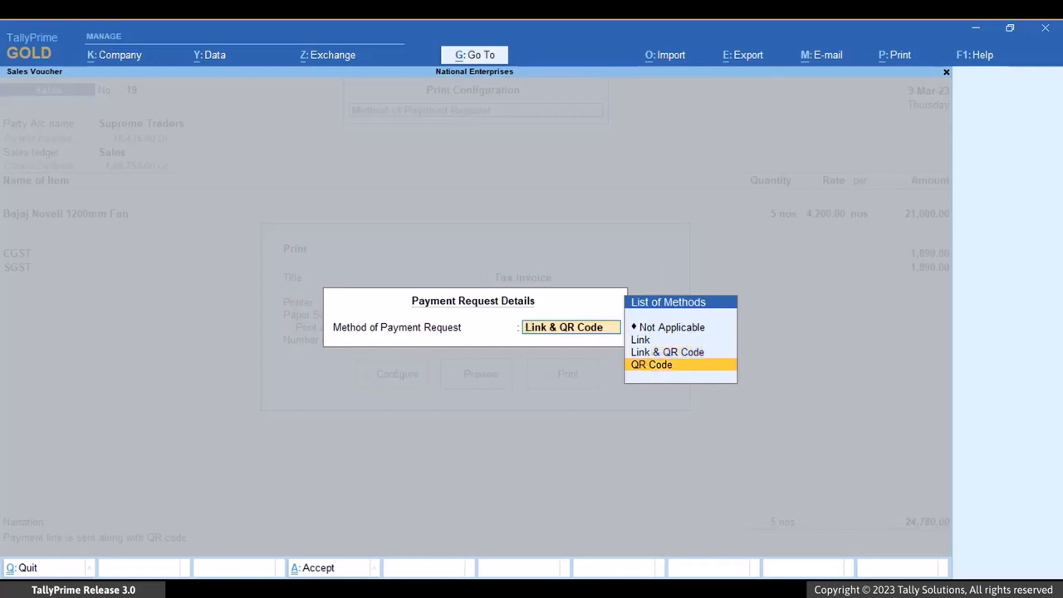
key("Return")
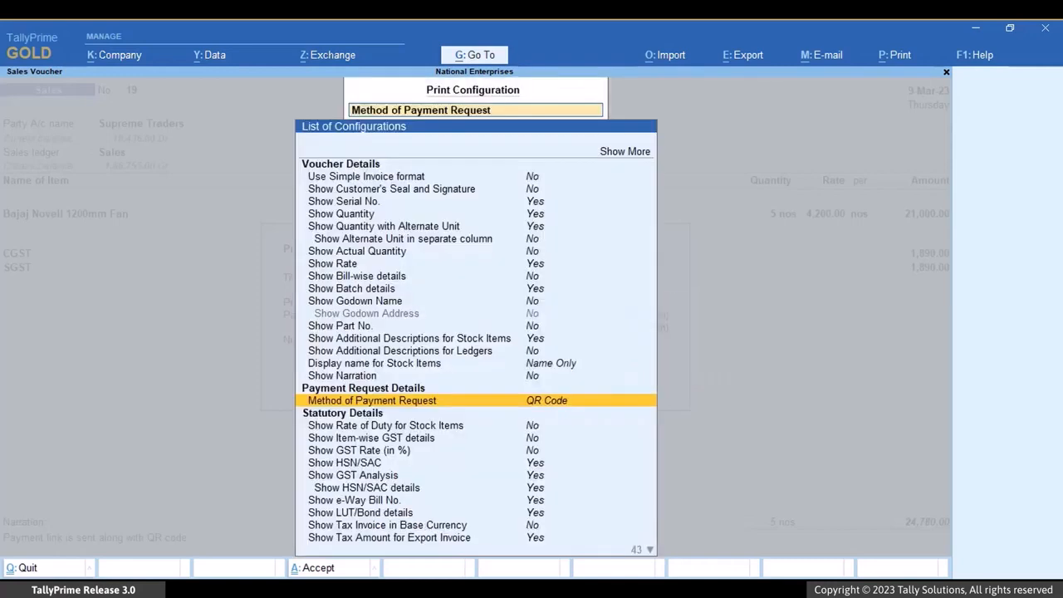
key("ctrl+a")
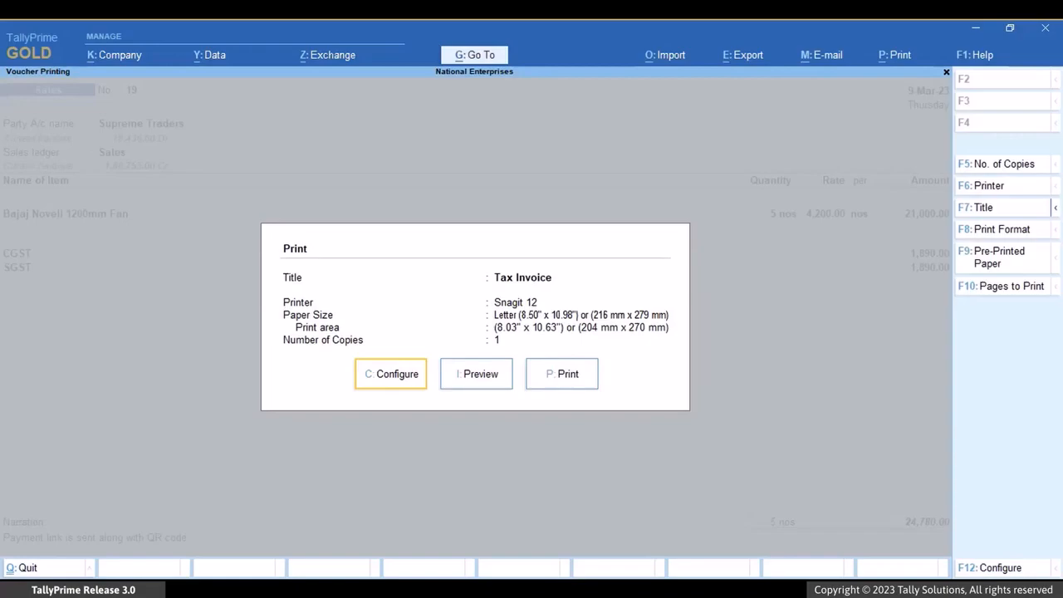
Step: Preview the Supreme Traders tax invoice with its payment QR code before printing
key("i")
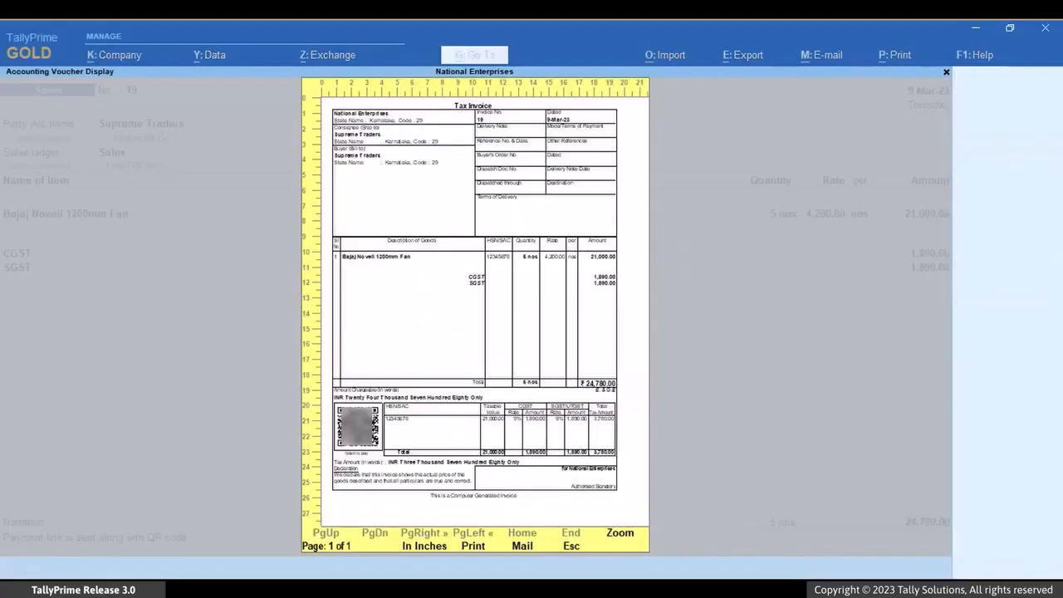
key("Return")
key("Down")
key("Down")
key("Down")
key("Down")
key("Down")
key("Down")
key("Down")
key("Down")
key("Down")
key("Down")
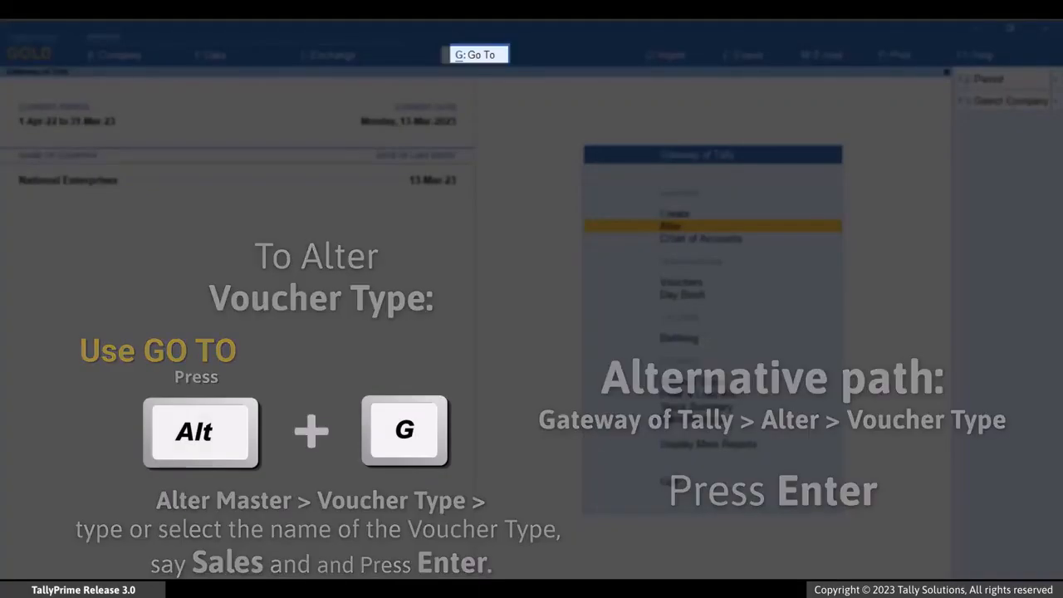
Step: Open the Sales voucher type master for alteration
key("alt+g")
key("Up")
key("Up")
key("Up")
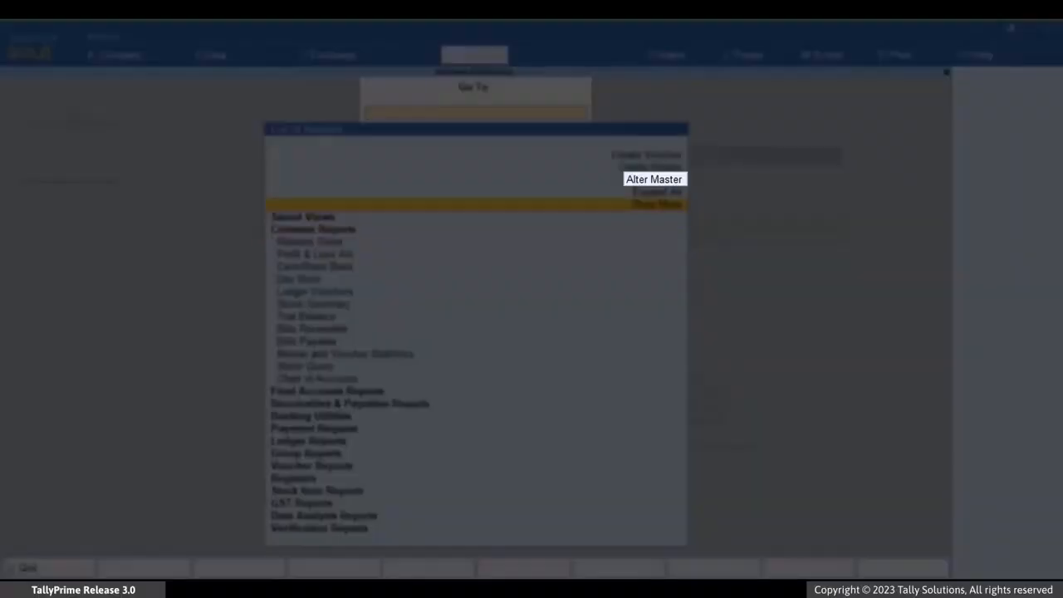
key("Return")
key("Down")
key("Down")
key("Down")
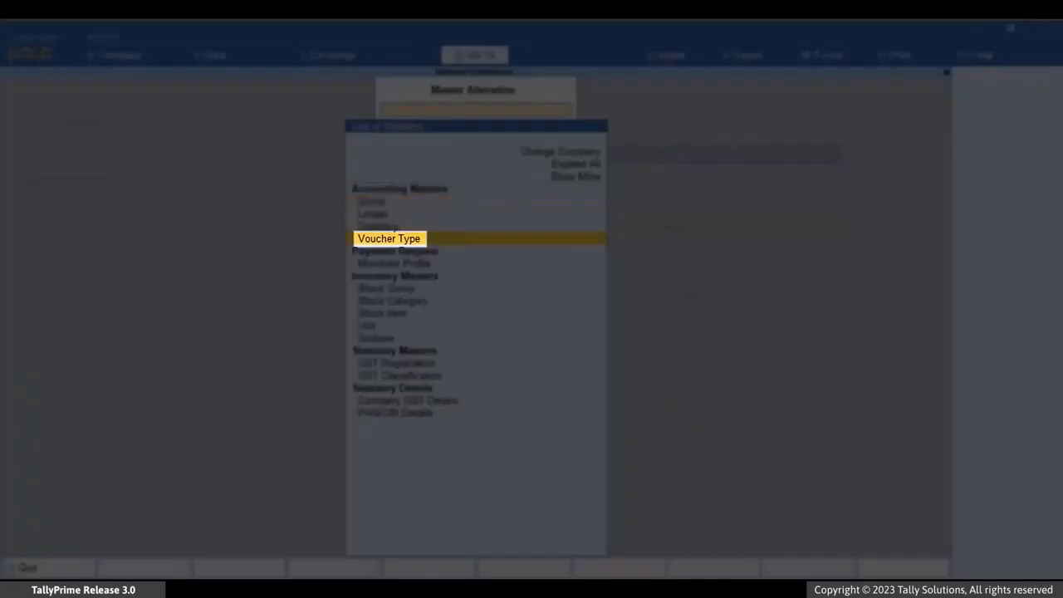
key("Return")
key("Down")
key("Down")
key("Down")
key("Down")
key("Down")
key("Down")
key("Down")
key("Down")
key("Down")
key("Down")
key("Down")
key("Down")
key("Down")
key("Down")
key("Down")
key("Down")
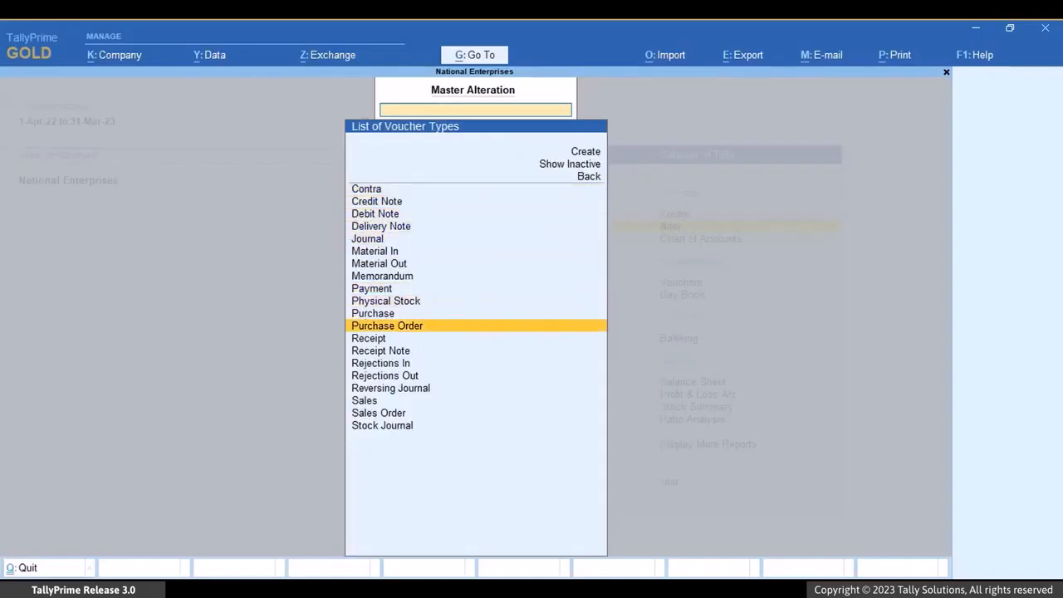
key("Down")
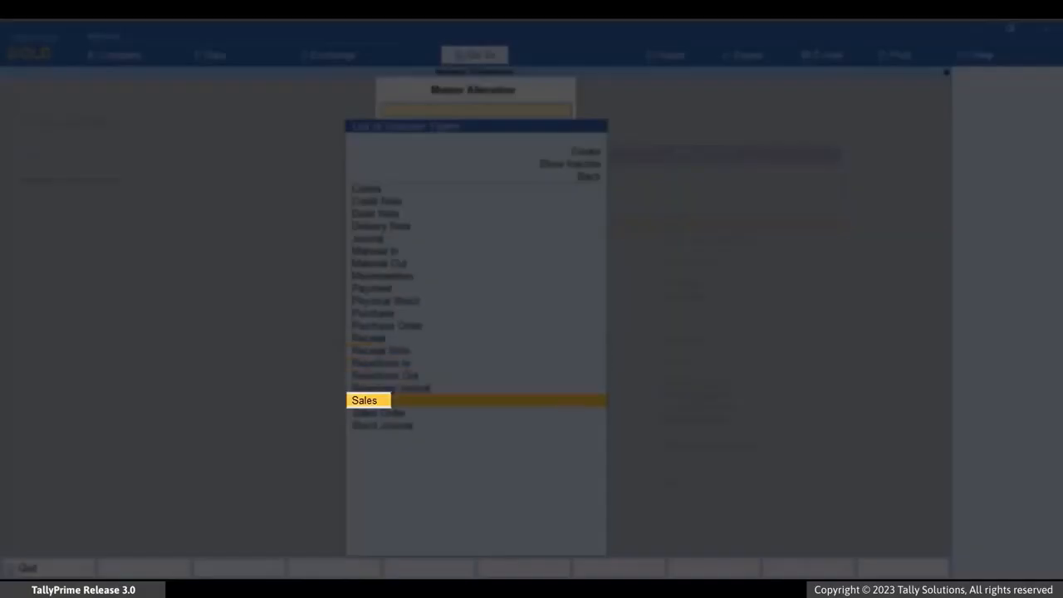
key("Return")
Step: Set Generate payment link/QR code after saving voucher to Yes for the Sales voucher type and save it
key("Return")
key("Return")
key("Return")
key("Return")
key("Return")
key("Return")
key("Return")
key("Return")
key("Return")
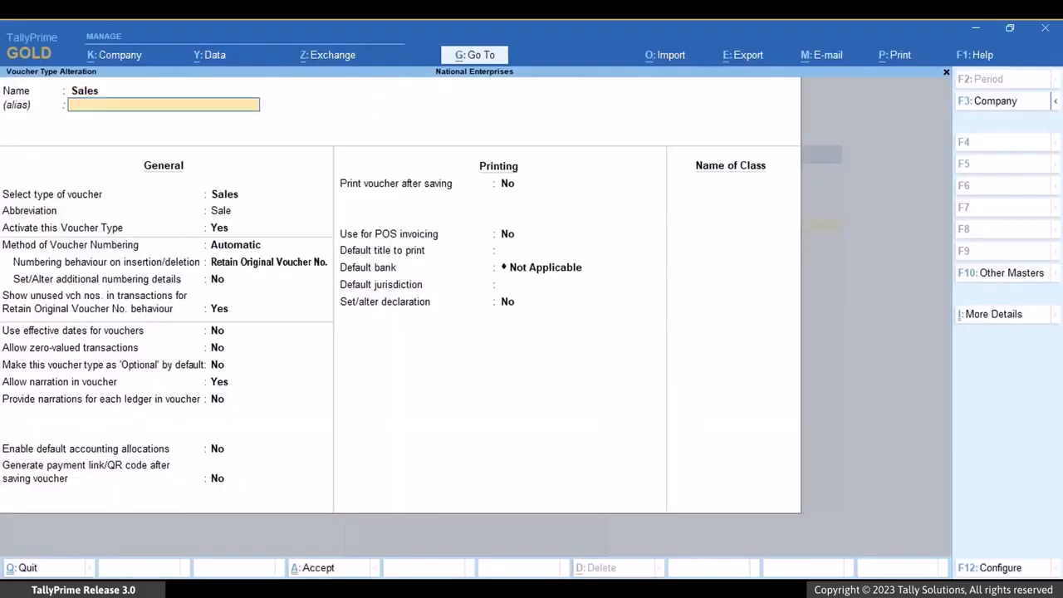
key("Return")
key("Return")
key("Return")
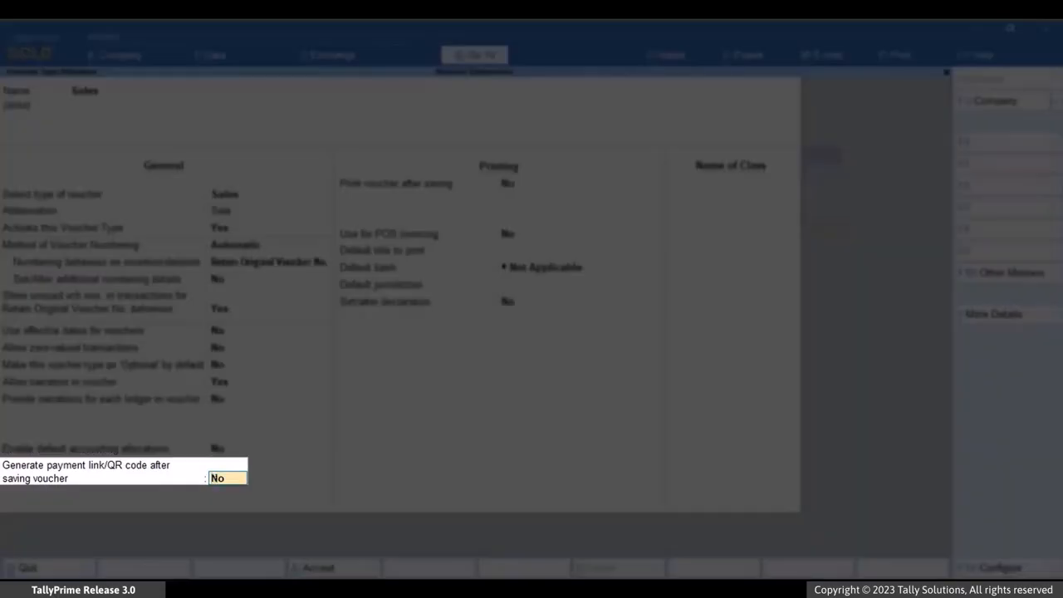
type("Yes")
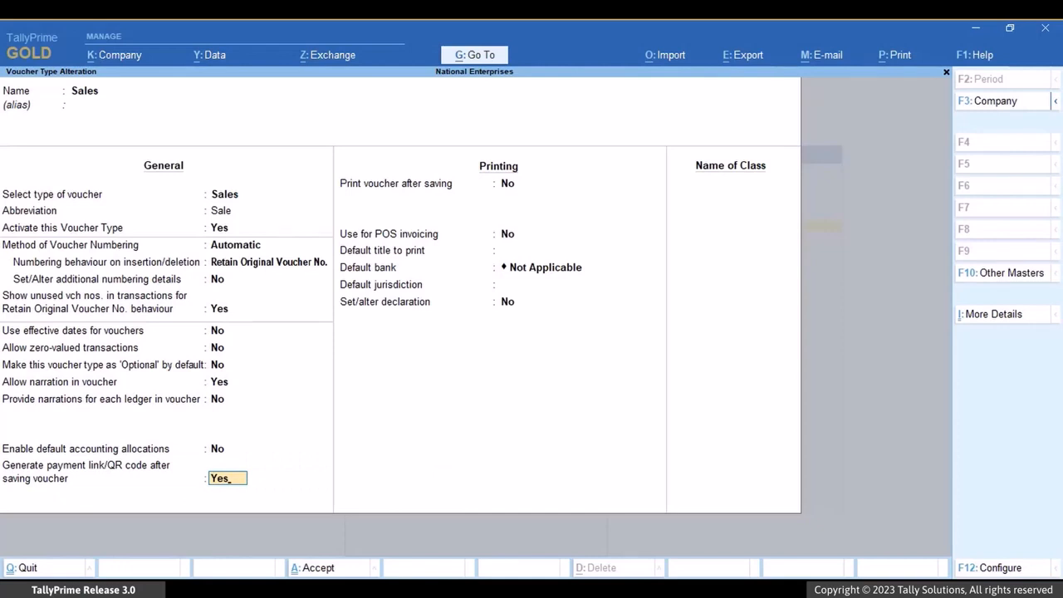
key("Return")
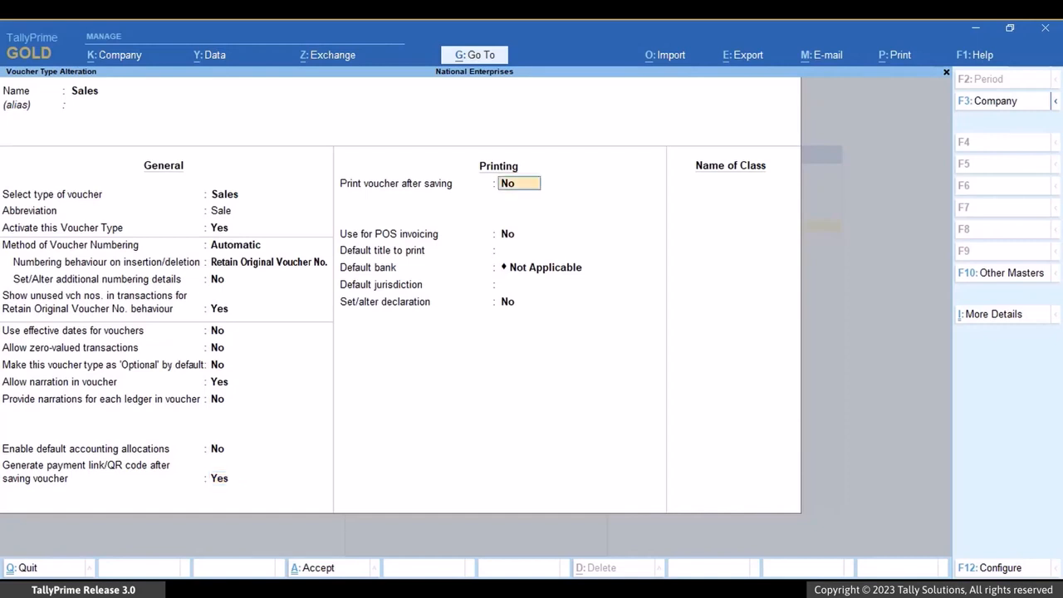
key("ctrl+a")
key("Escape")
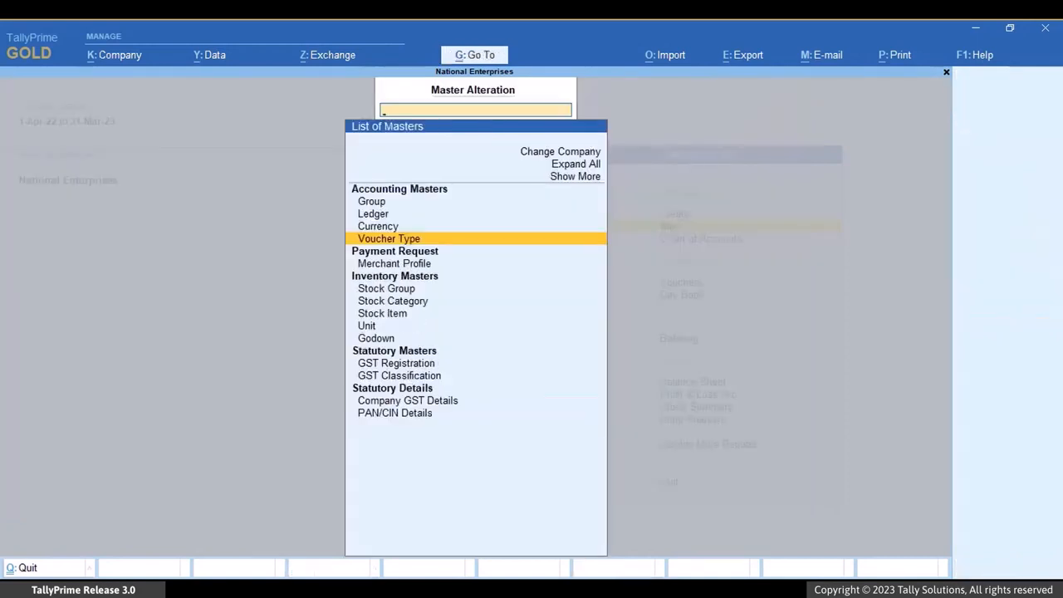
key("Escape")
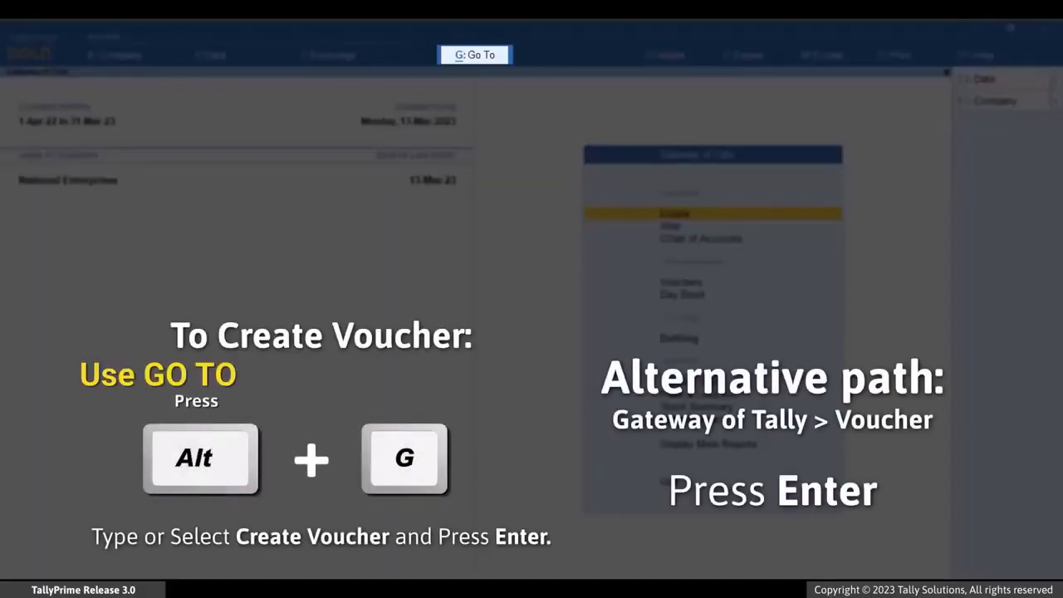
Step: Start creating a new sales voucher in National Enterprises
key("alt+g")
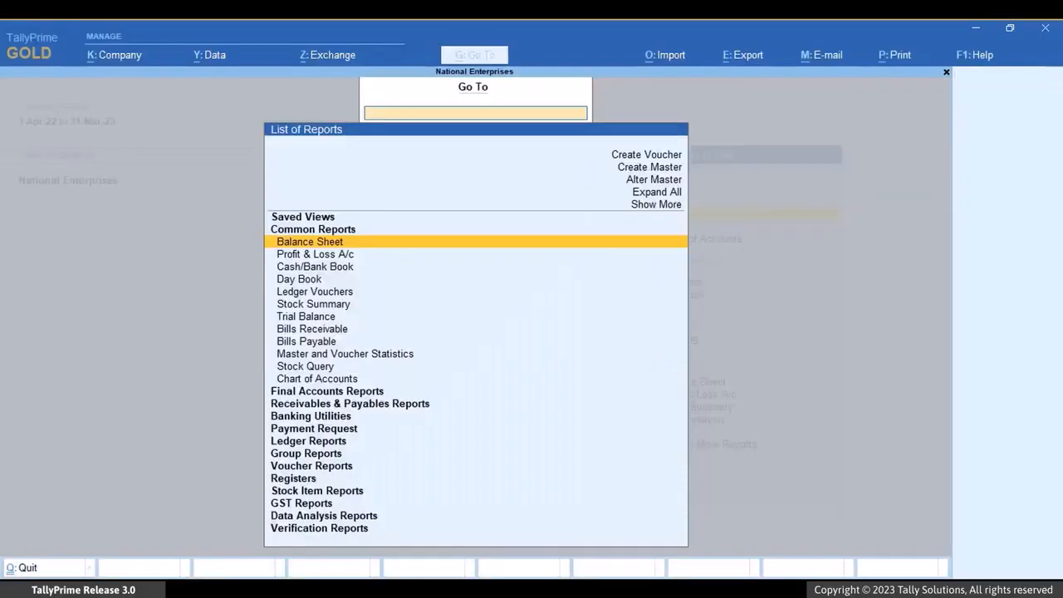
key("Up")
key("Up")
key("Up")
key("Up")
key("Up")
key("Up")
key("Up")
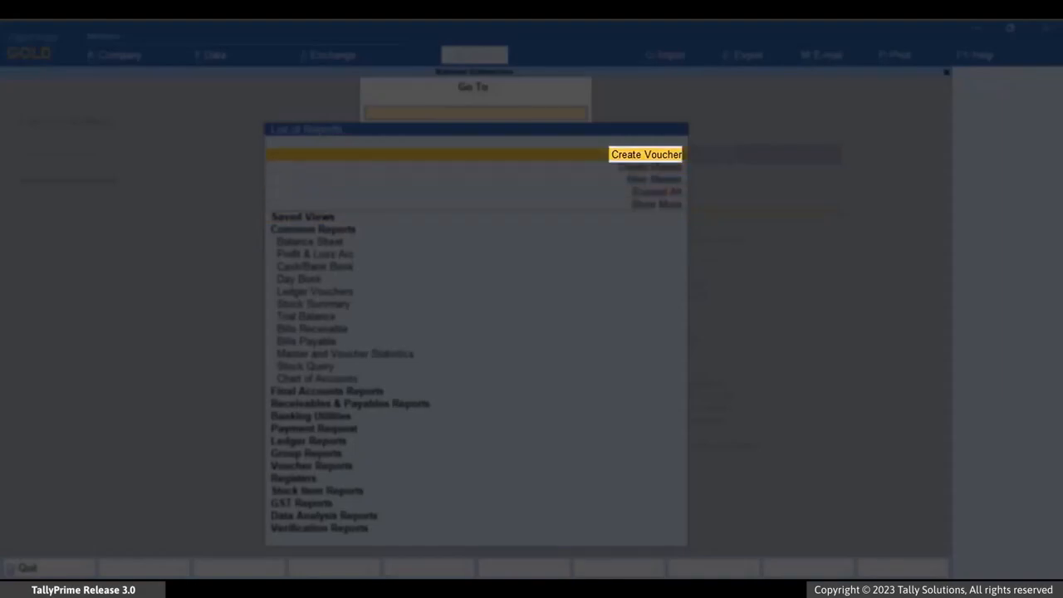
key("Return")
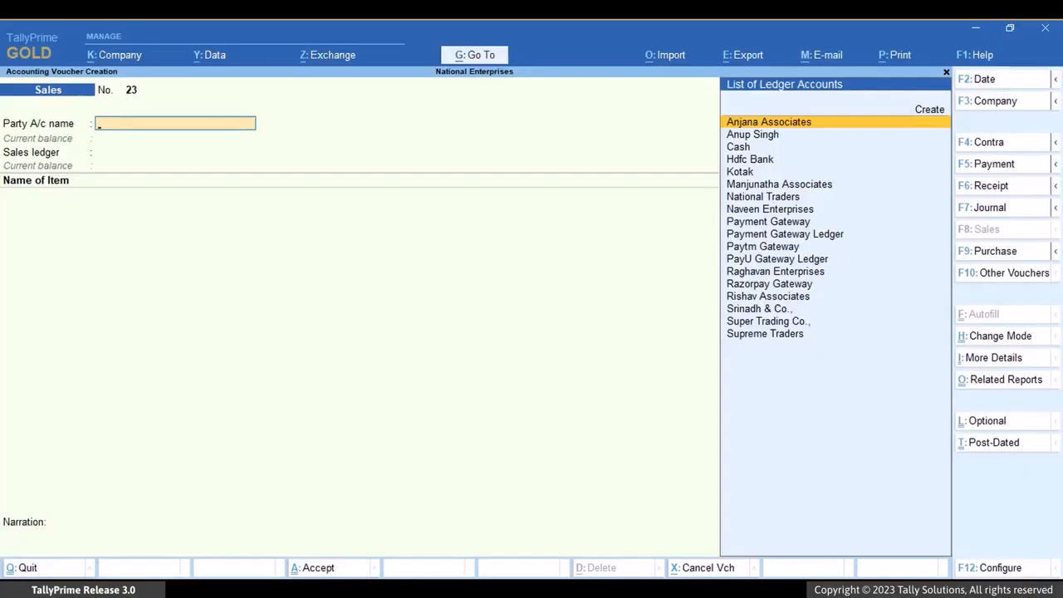
Step: Set the party account to Naveen Enterprises and the sales ledger to Sales
key("Down")
key("Down")
key("Down")
key("Down")
key("Down")
key("Down")
key("Down")
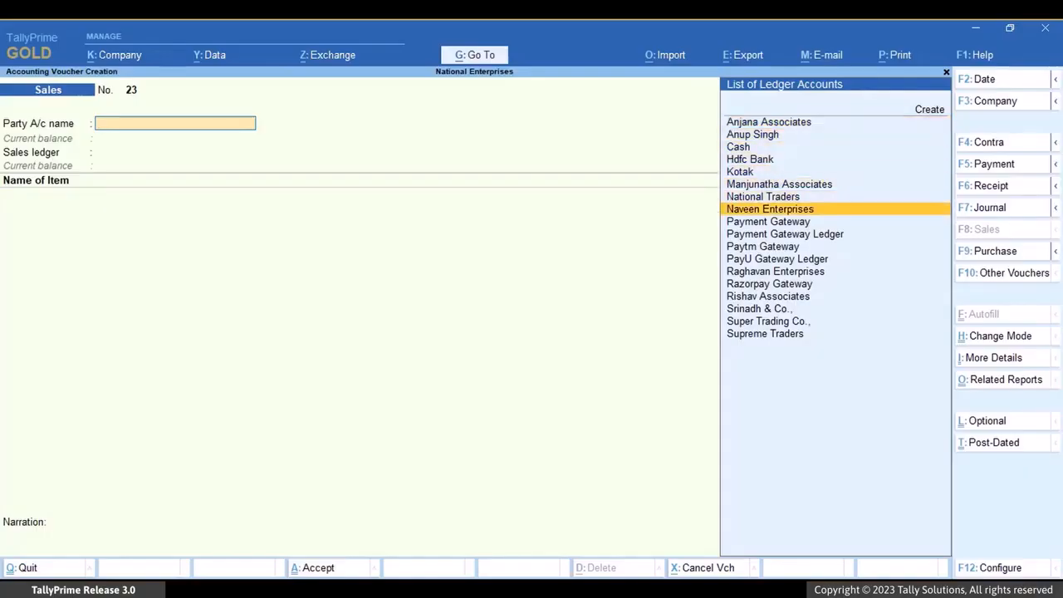
key("Return")
Step: Add 2 nos of Bajaj Novell 1200mm Fan at 4,200.00 each to the voucher
key("Return")
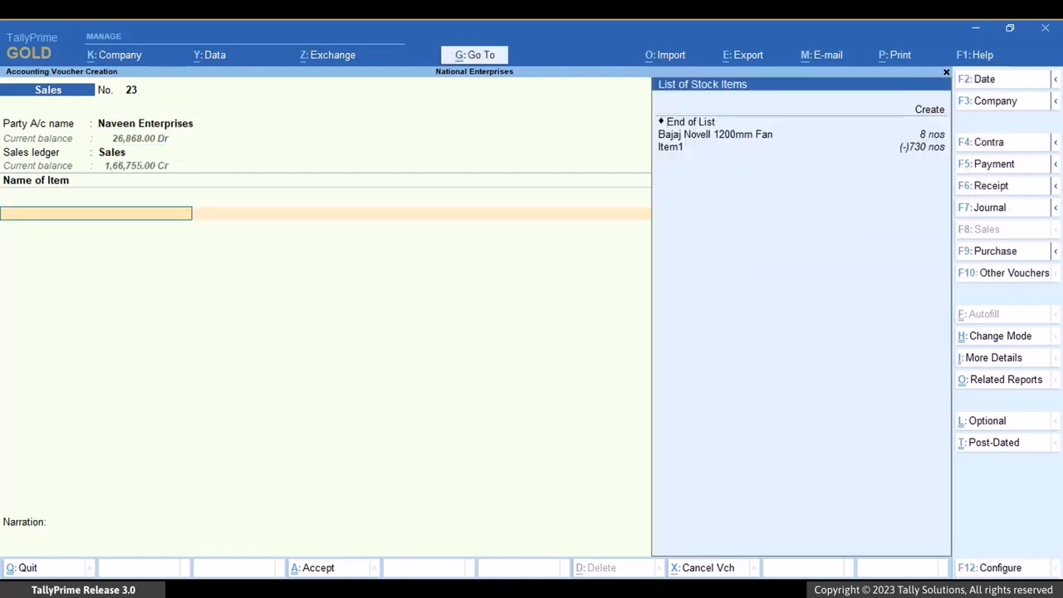
key("Down")
key("Return")
type("2")
Step: Add the CGST and SGST ledgers to the voucher with their calculated tax amounts
key("Return")
key("Return")
key("Return")
key("Return")
key("Return")
type("CGST")
key("Return")
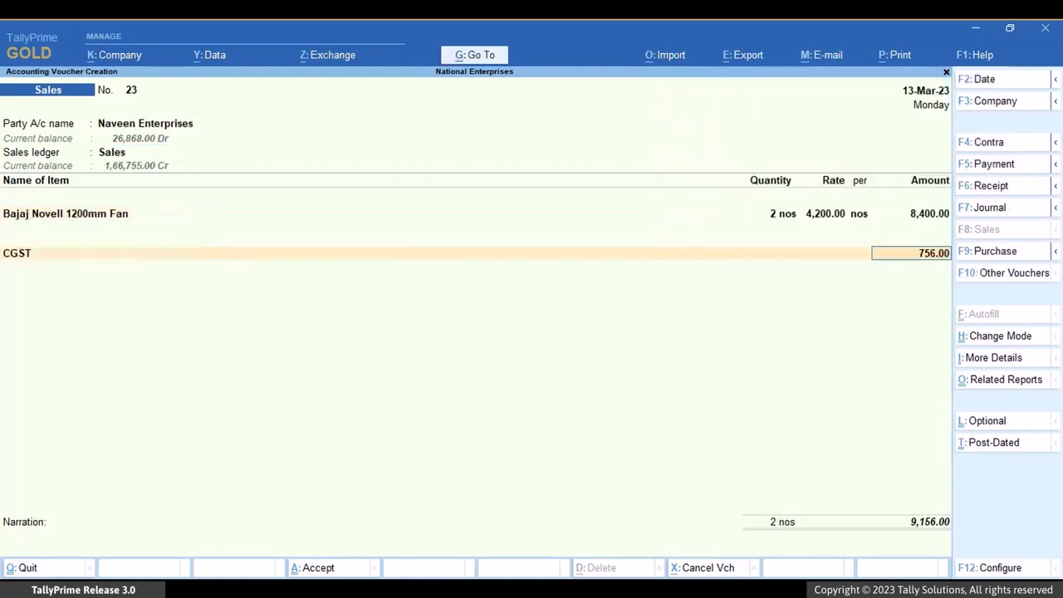
key("Return")
type("SGST")
key("Return")
key("Return")
Step: Accept the bill-wise details with new reference 23 for the full amount and save the sales voucher
key("Return")
key("Return")
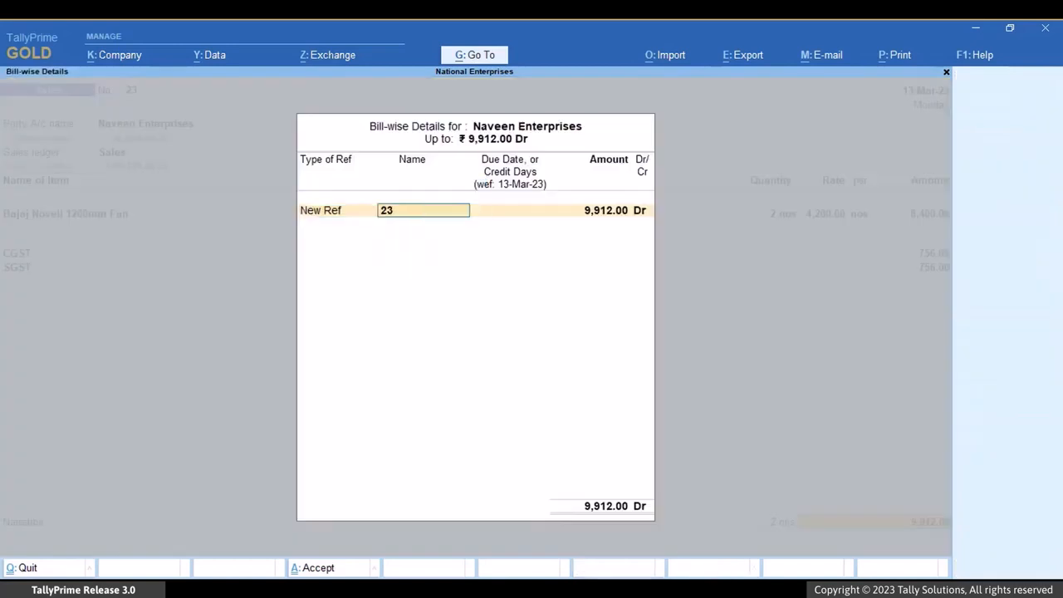
key("Return")
key("Return")
key("Return")
key("Return")
key("Return")
key("Return")
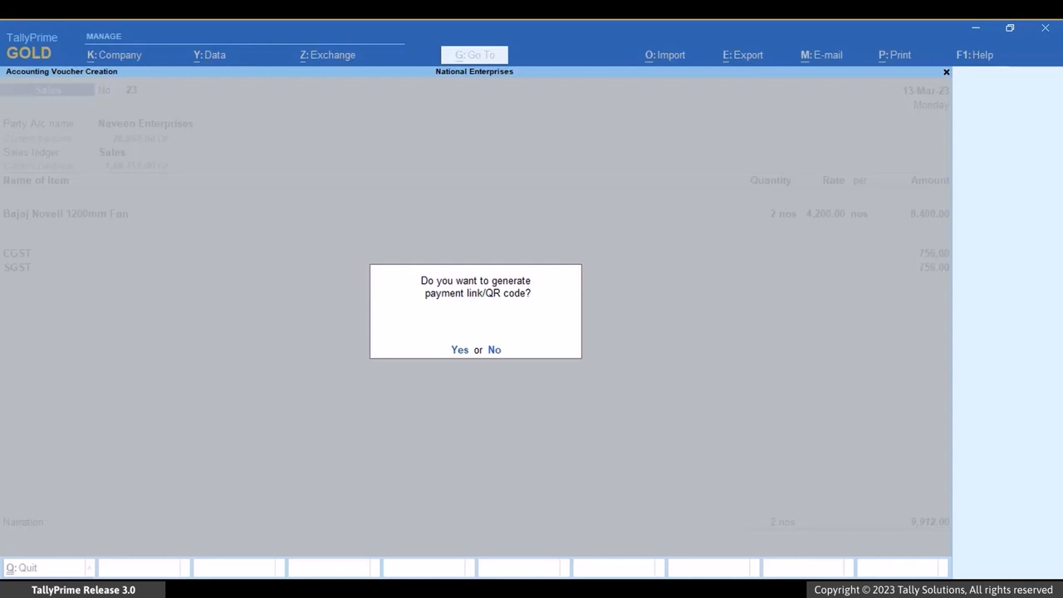
Step: Generate the payment QR code for Naveen Enterprises with reference 23, the full amount and the remark "Payment to be made before 20th May"
key("y")
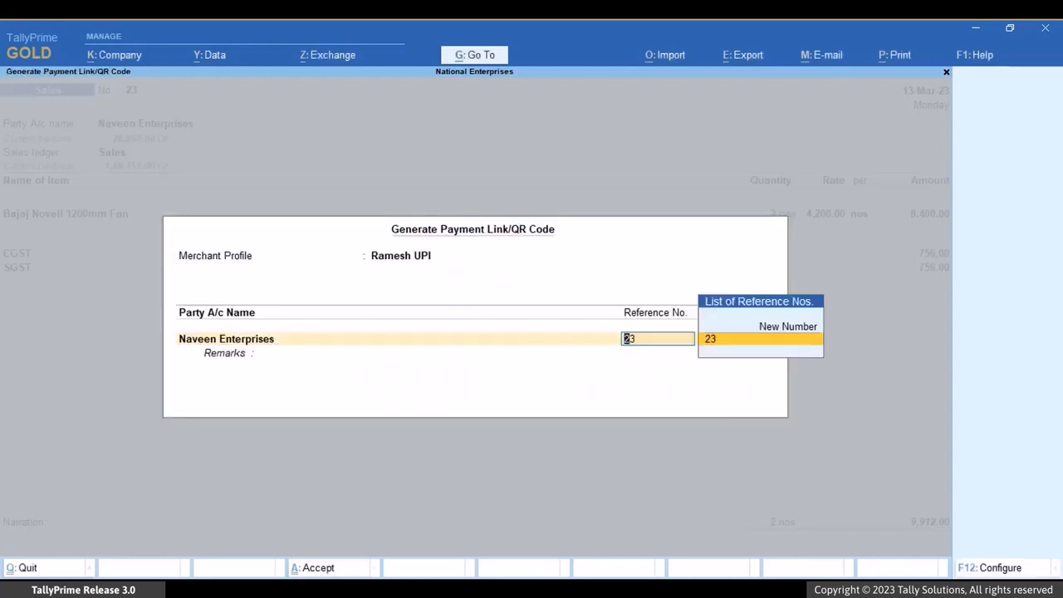
key("Return")
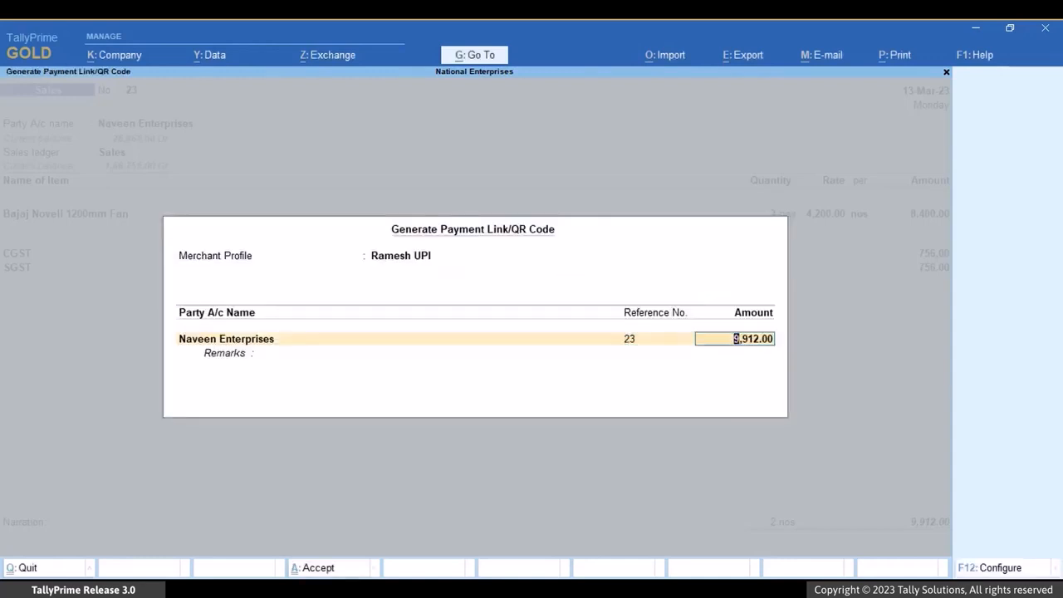
key("Return")
type("Payment")
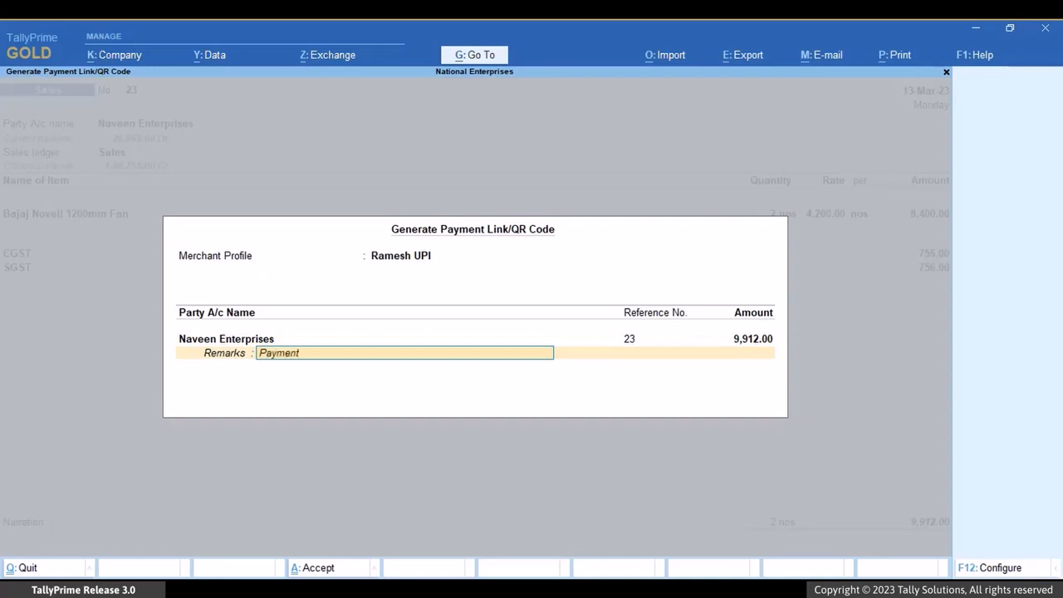
type(" to be made before 20th May")
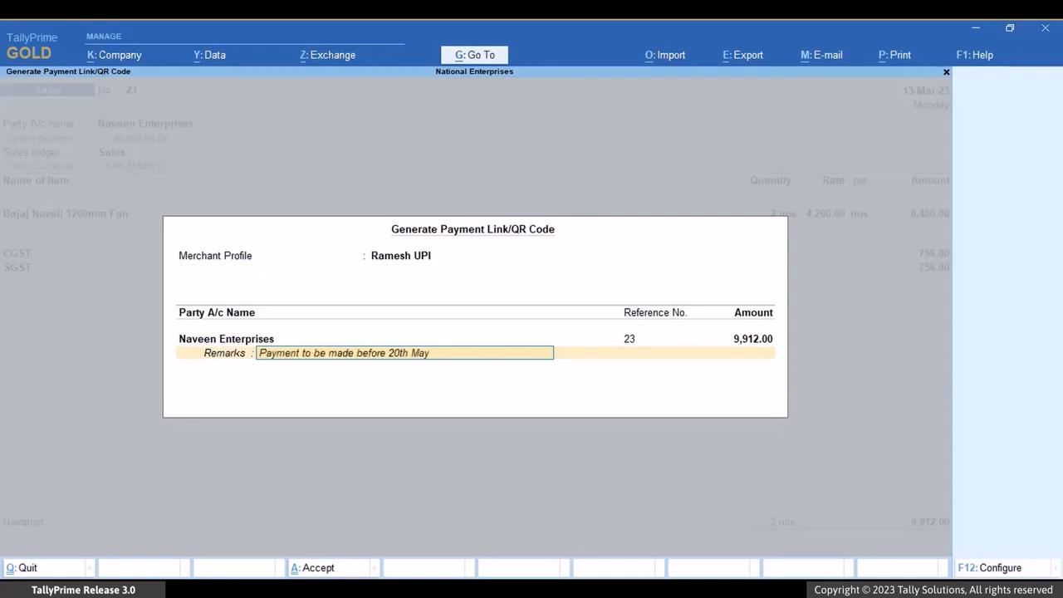
key("Return")
key("Return")
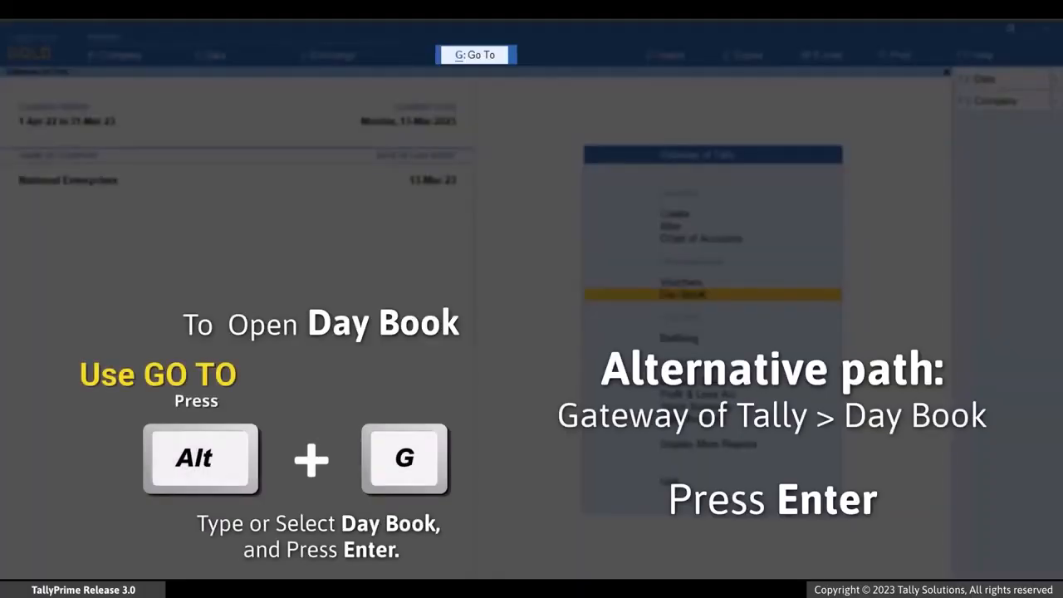
Step: Open the Day Book report
key("alt+g")
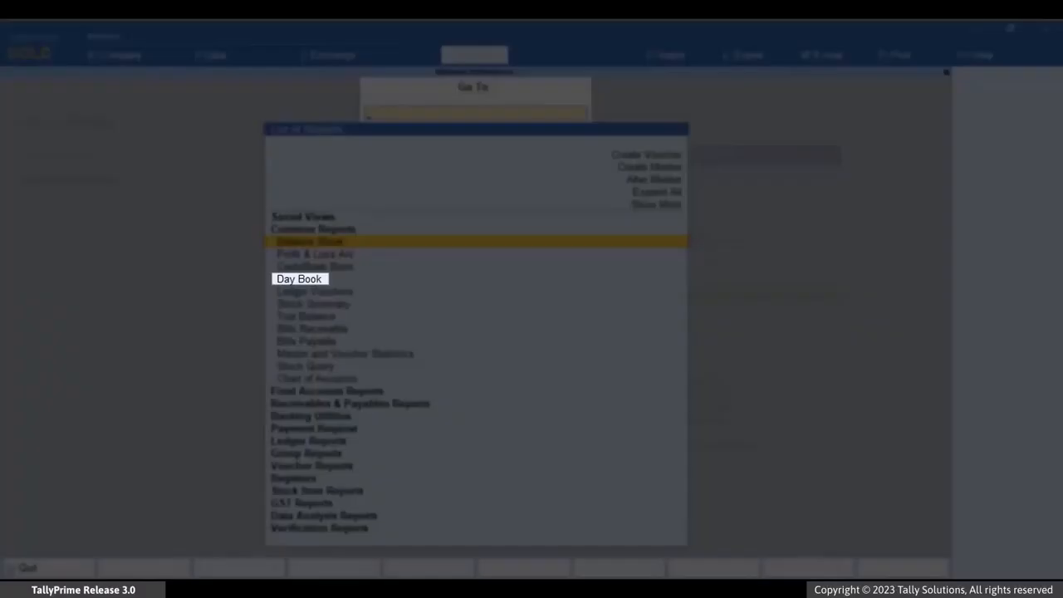
key("Down")
key("Down")
key("Down")
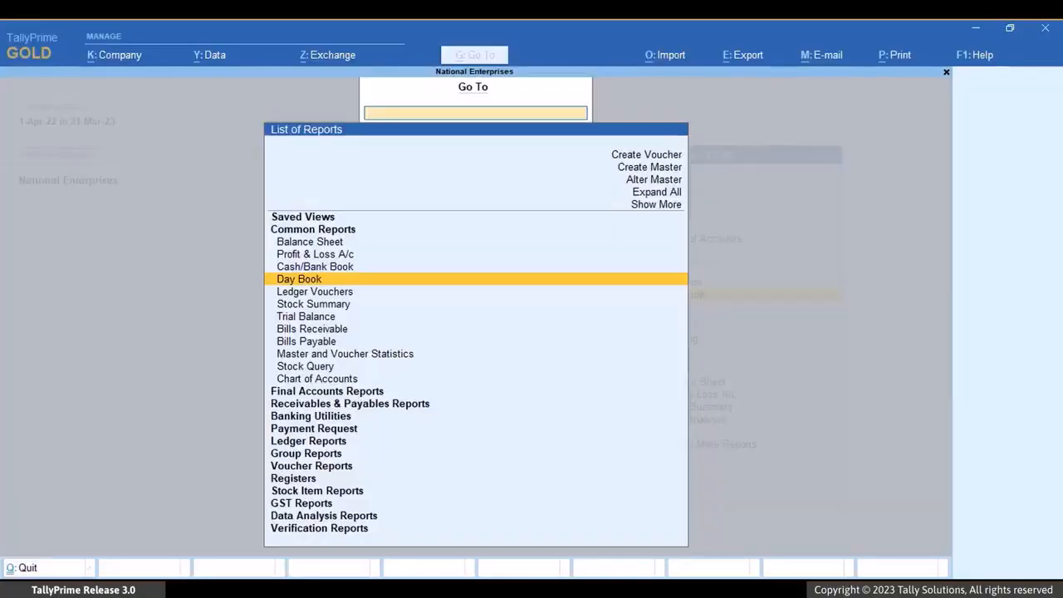
key("Return")
Step: Select the March sales vouchers 18 to 21 for Raghavan Enterprises, Supreme Traders and Naveen Enterprises in the Day Book
key("Down")
key("Down")
key("Down")
key("Down")
key("Down")
key("Down")
key("Down")
key("Down")
key("Down")
key("Down")
key("Down")
key("Down")
key("Down")
key("Down")
key("Down")
key("Down")
key("Down")
key("Down")
key("Down")
key("Down")
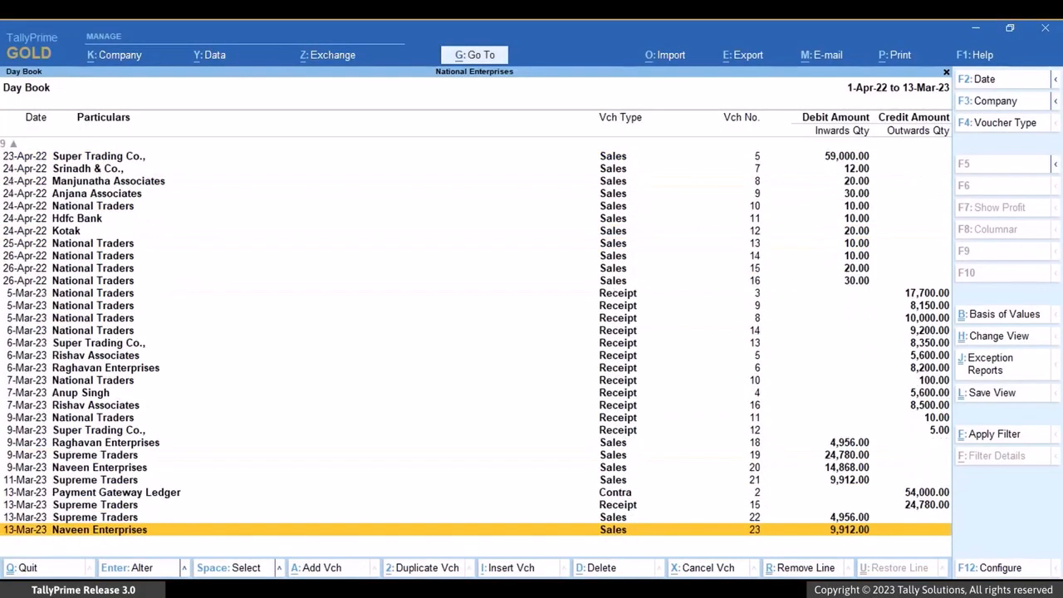
key("Up")
key("Up")
key("Up")
key("Up")
key("Up")
key("Up")
key("Up")
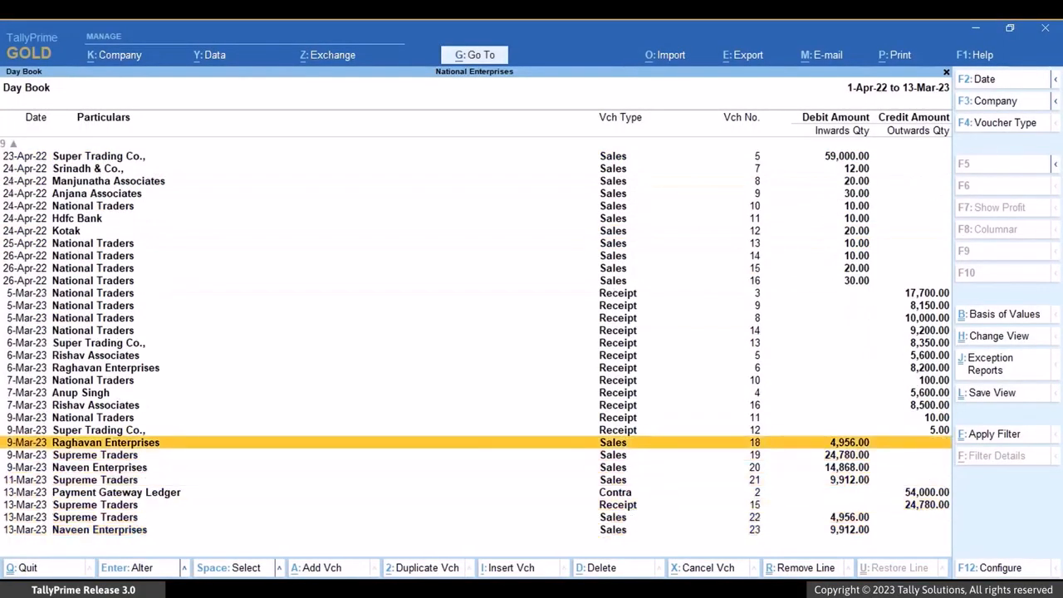
key("space")
key("space")
key("space")
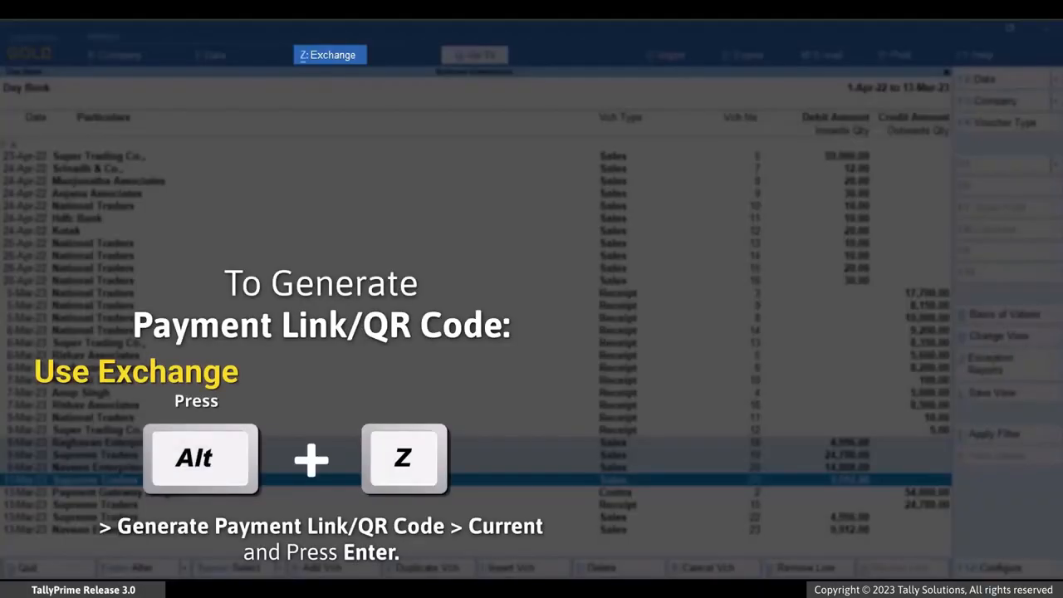
Step: Start generating the payment link/QR code for the currently selected vouchers
key("alt")
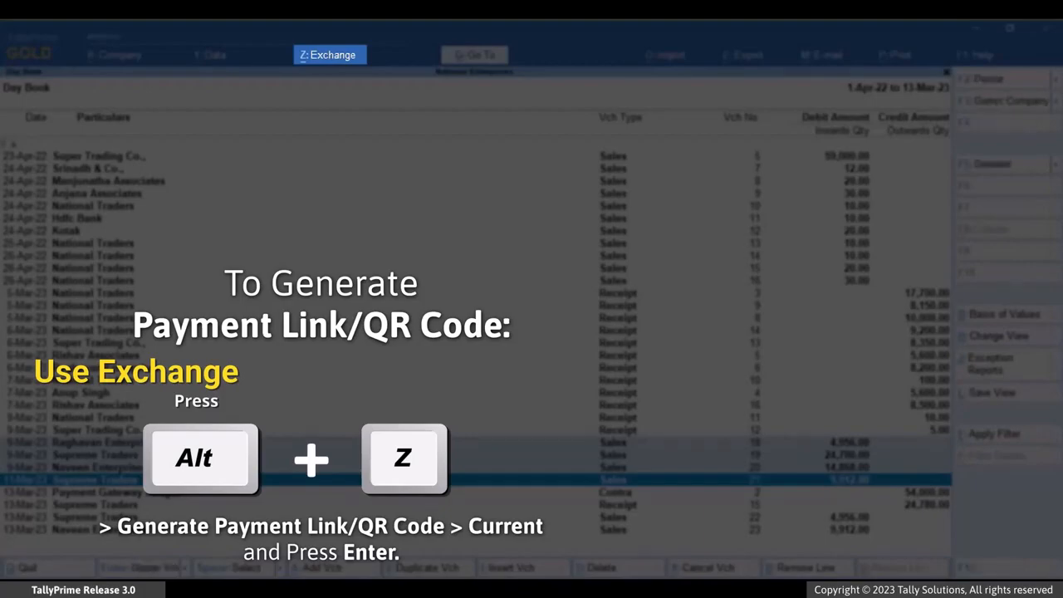
key("alt+z")
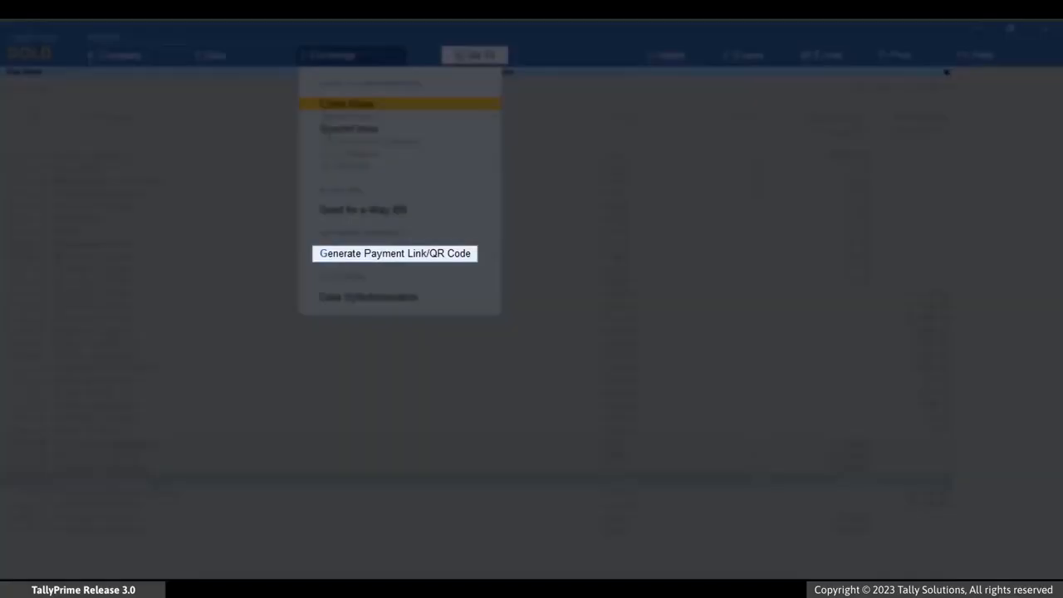
key("Down")
key("Down")
key("Down")
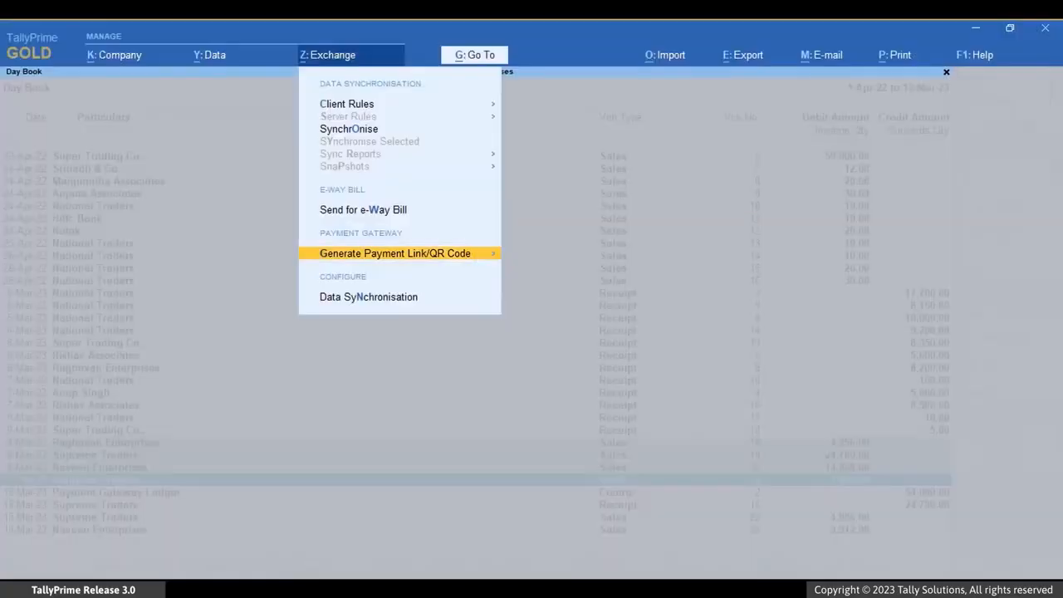
key("Return")
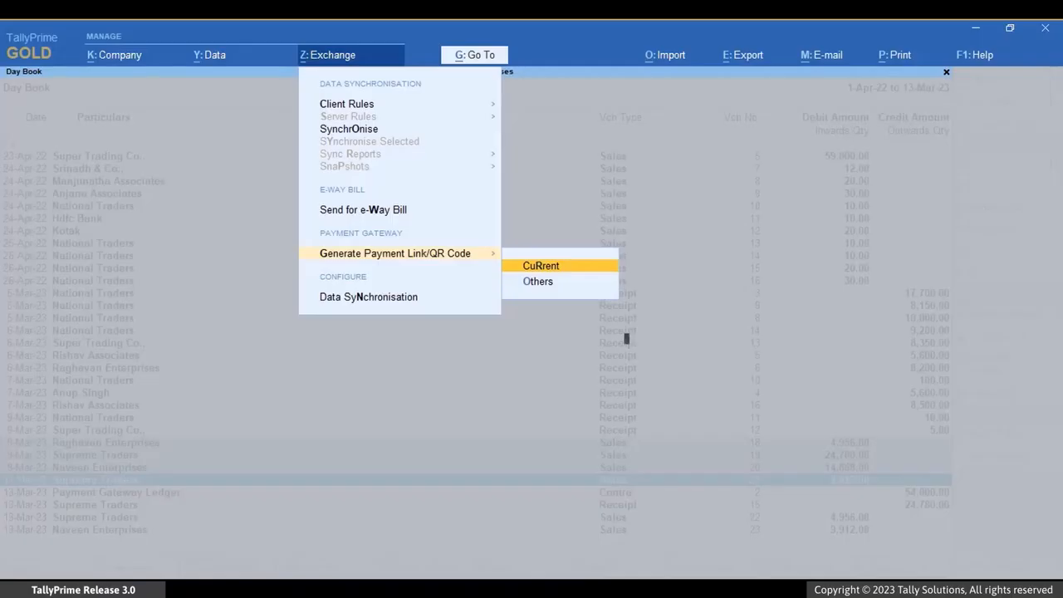
key("Return")
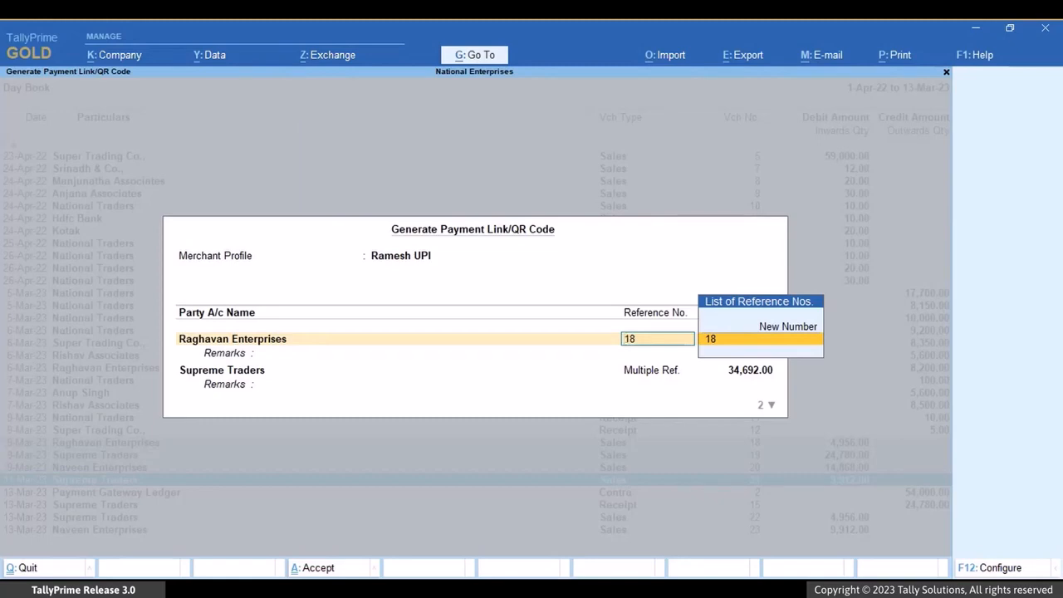
Step: Accept reference 18 for Raghavan Enterprises and Multiple Ref. for Supreme Traders with their full amounts, leaving the remarks blank
key("Return")
key("Return")
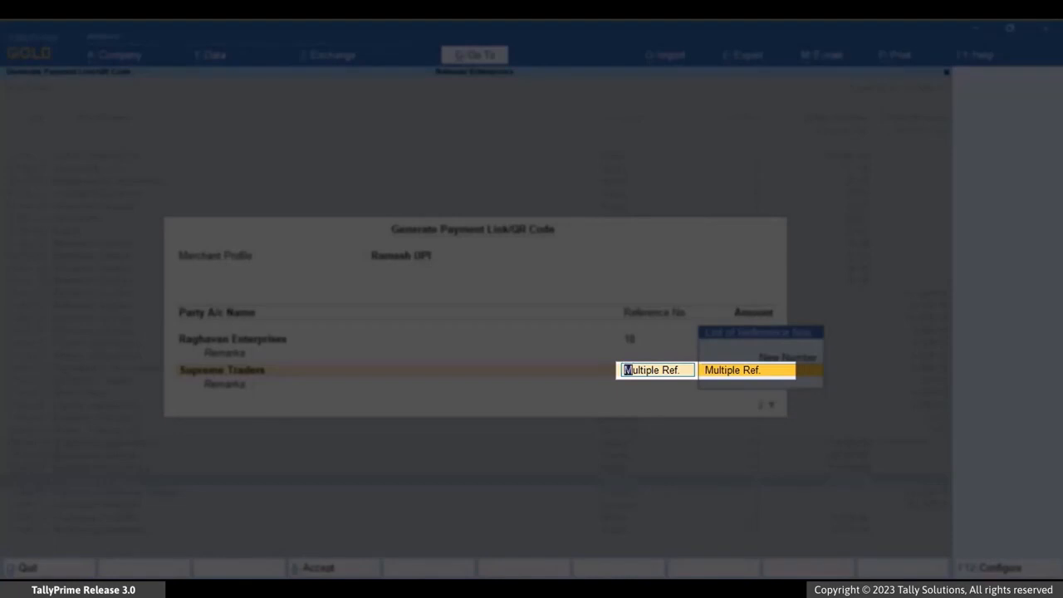
key("Return")
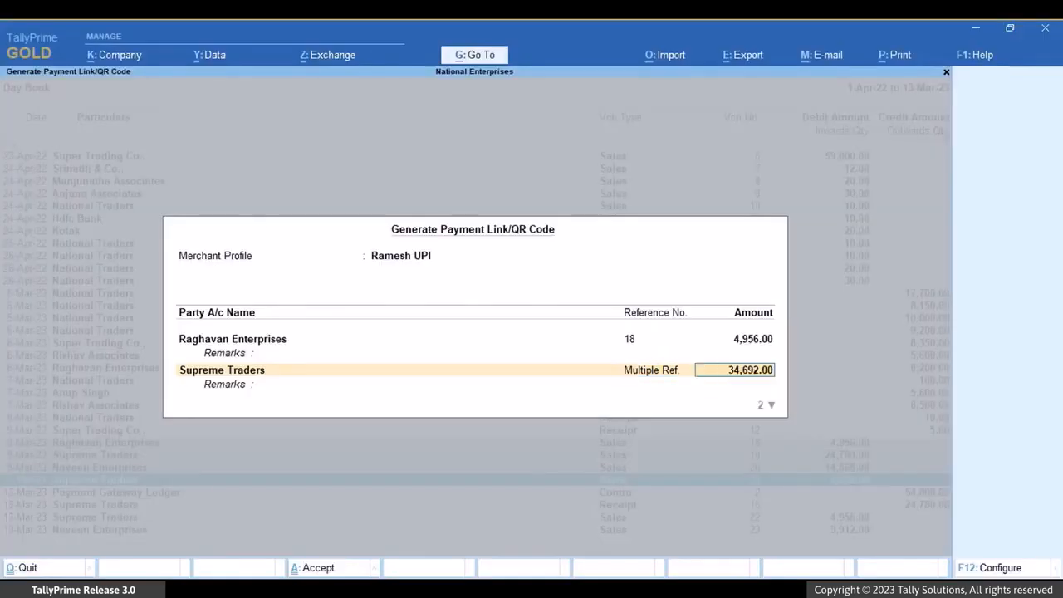
key("Return")
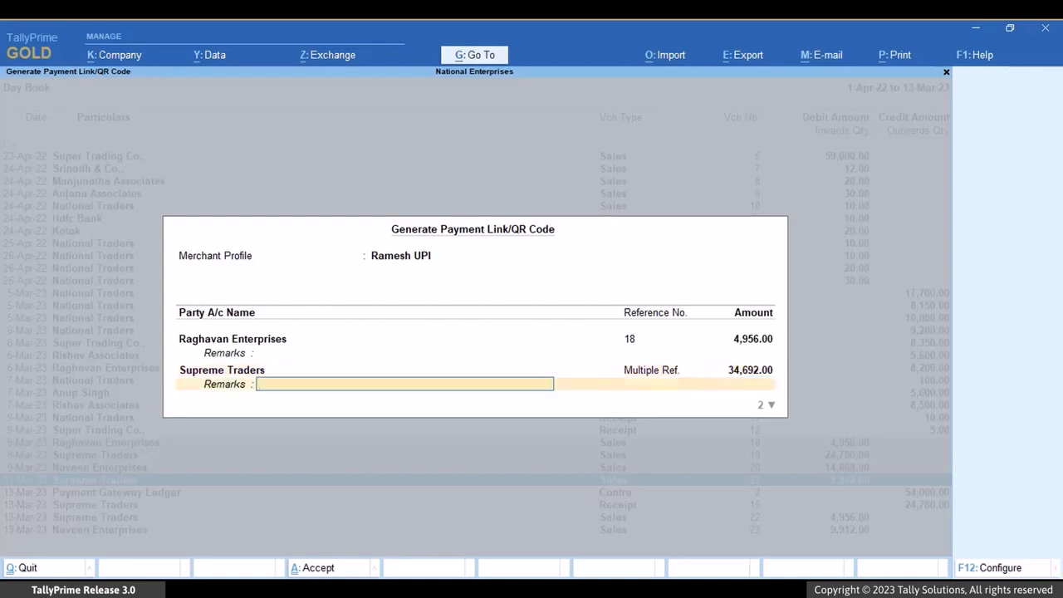
key("Return")
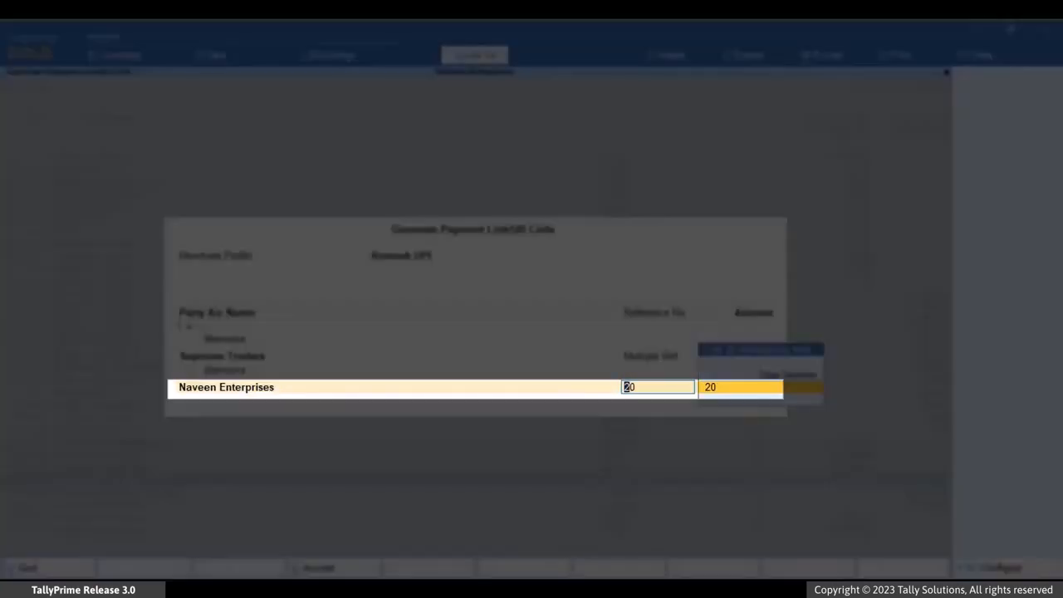
Step: Keep reference 20 for Naveen Enterprises and set its payment request amount to 10,000
key("Return")
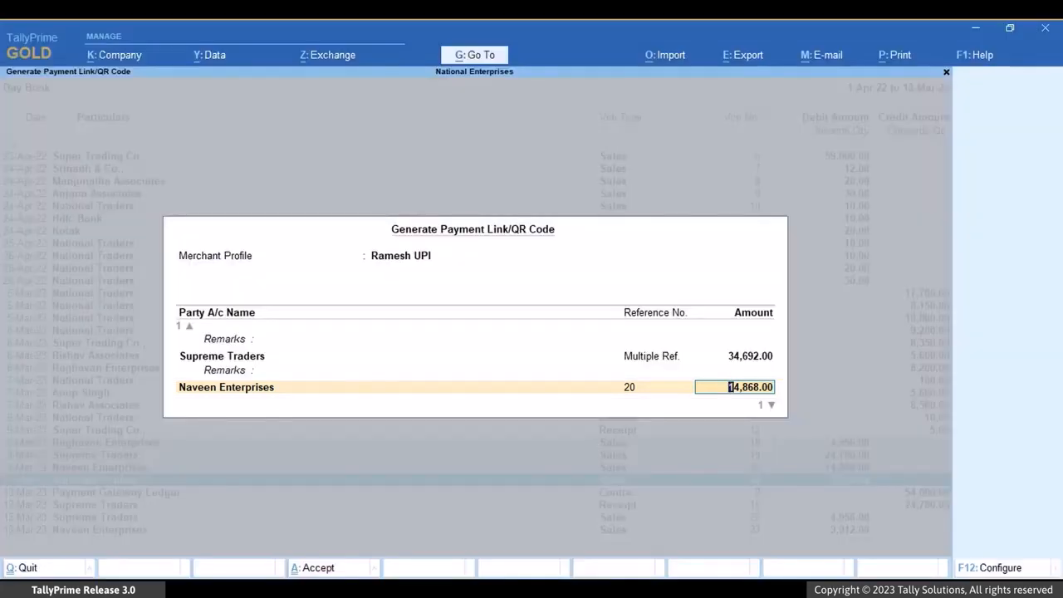
type("1000")
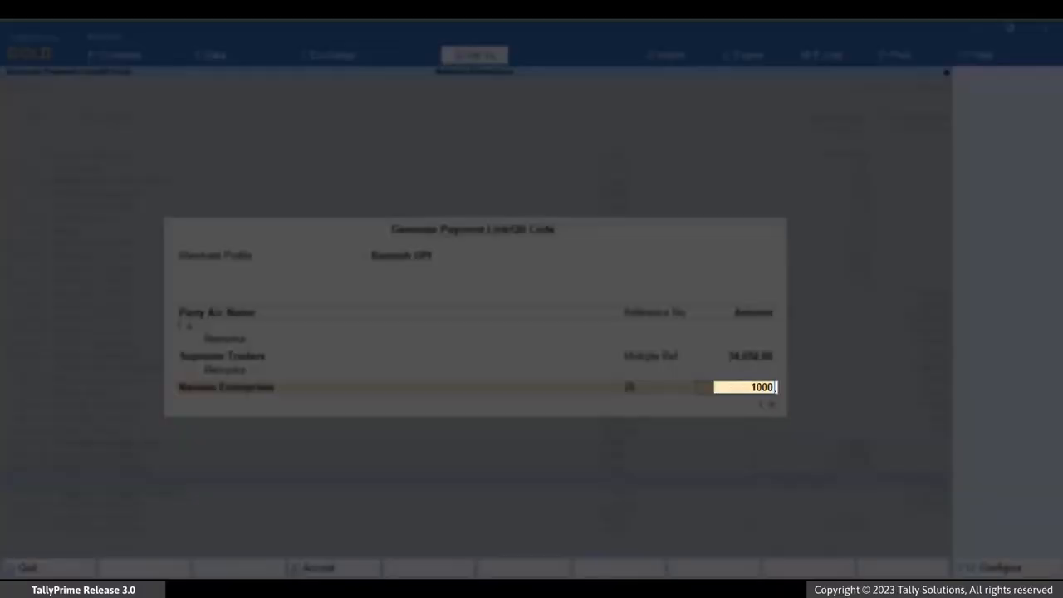
type("0")
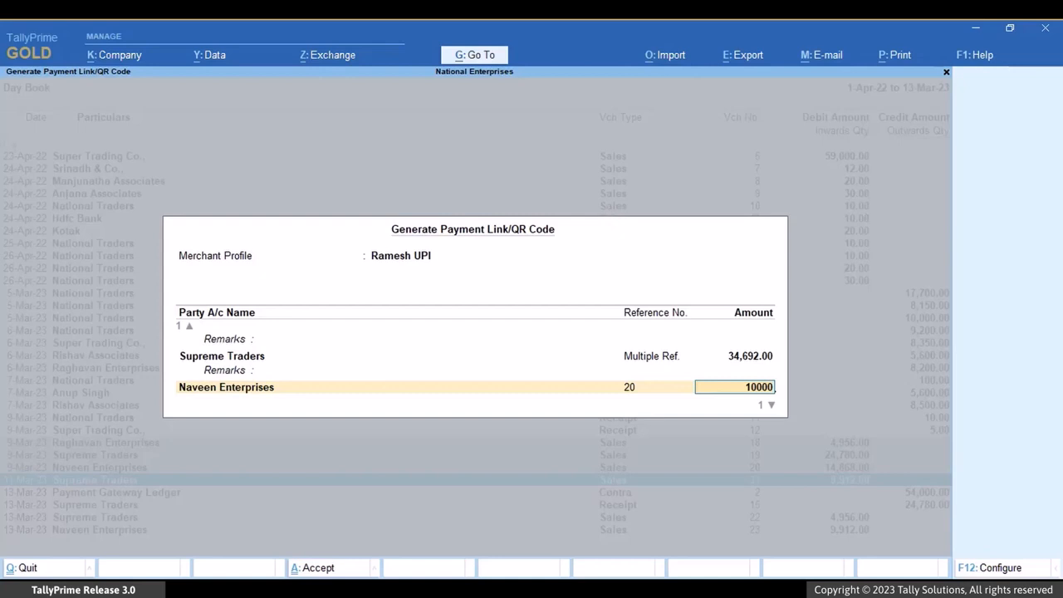
key("Return")
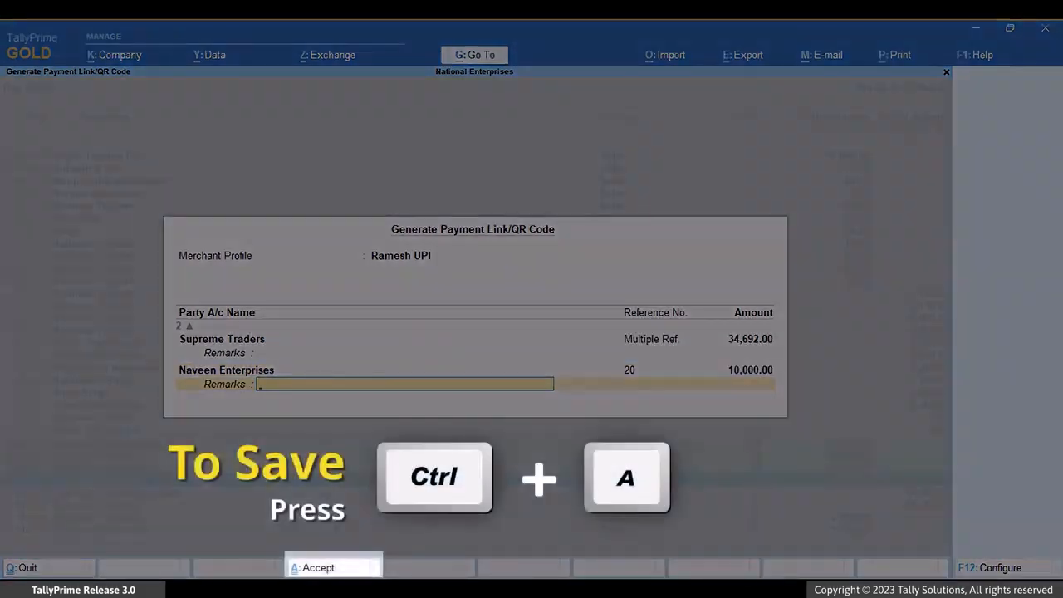
Step: Accept the payment request details and agree to save the QR code in the selected vouchers
key("ctrl+a")
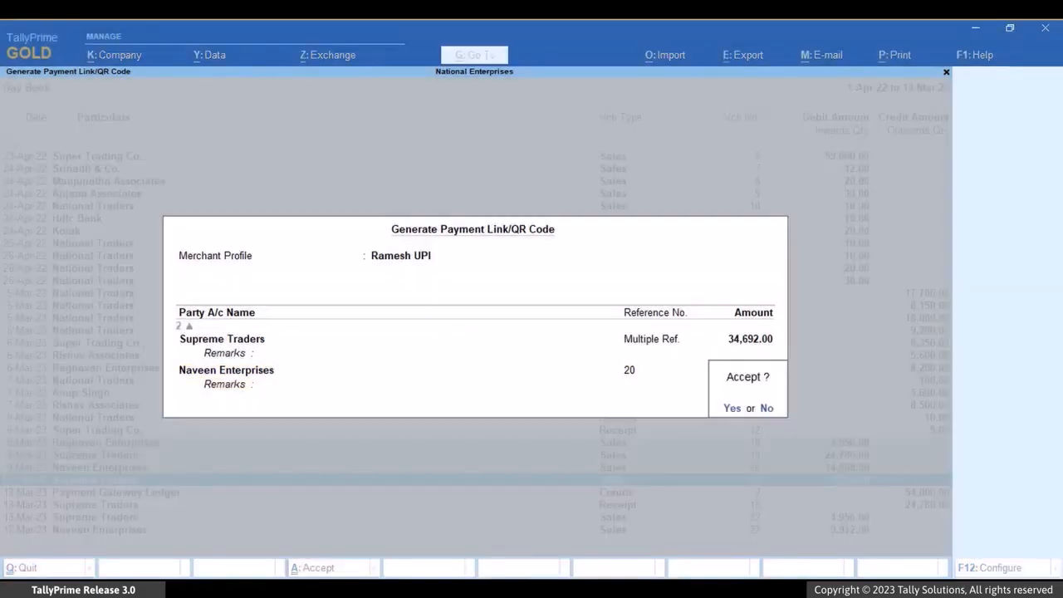
key("Return")
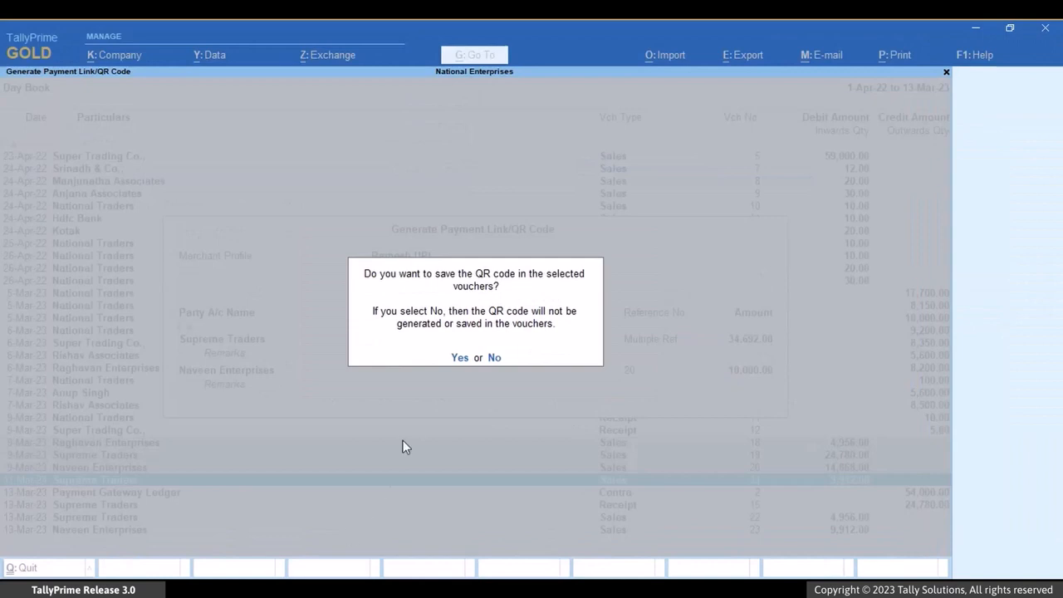
left_click(459, 359)
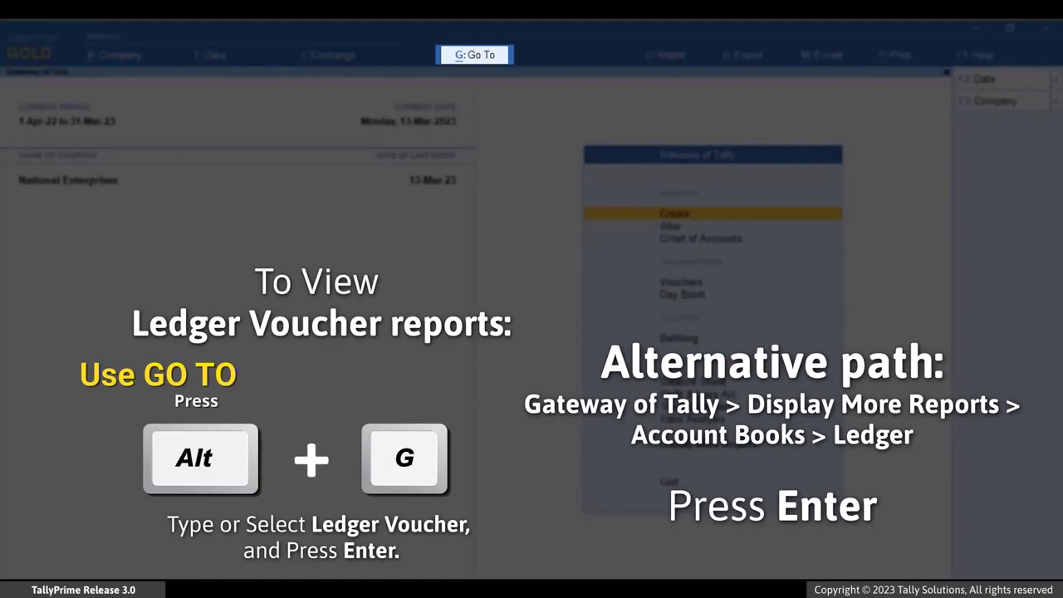
Step: Open the Ledger Vouchers report for Supreme Traders
key("alt+g")
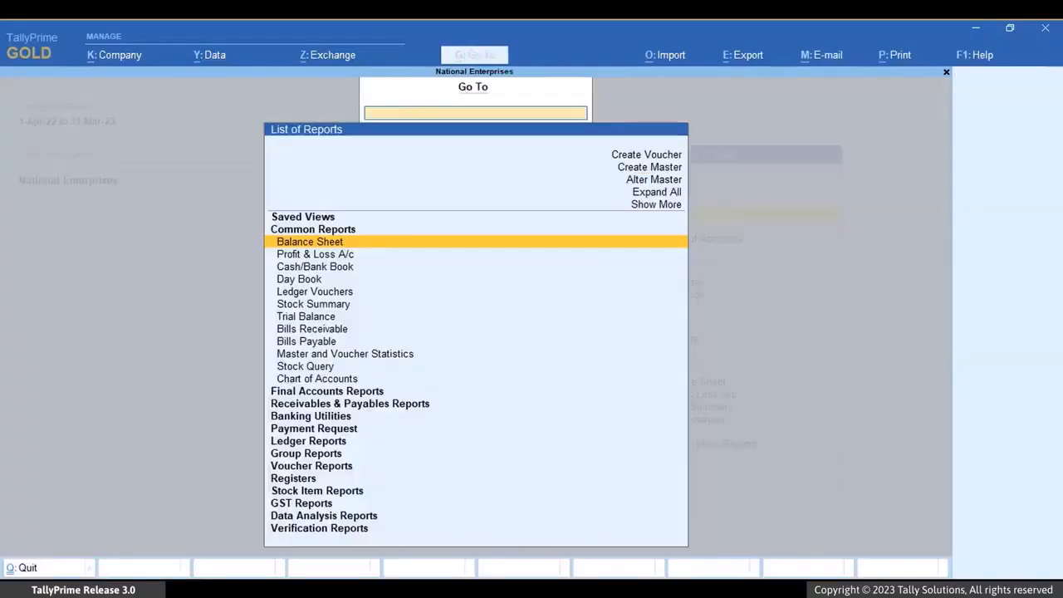
type("Led")
key("Down")
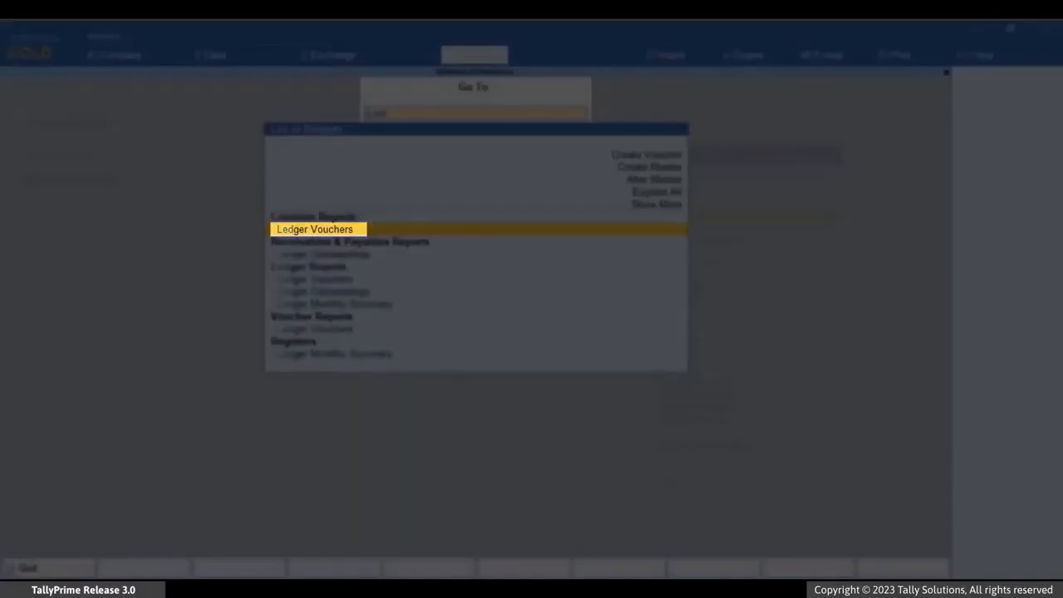
key("Return")
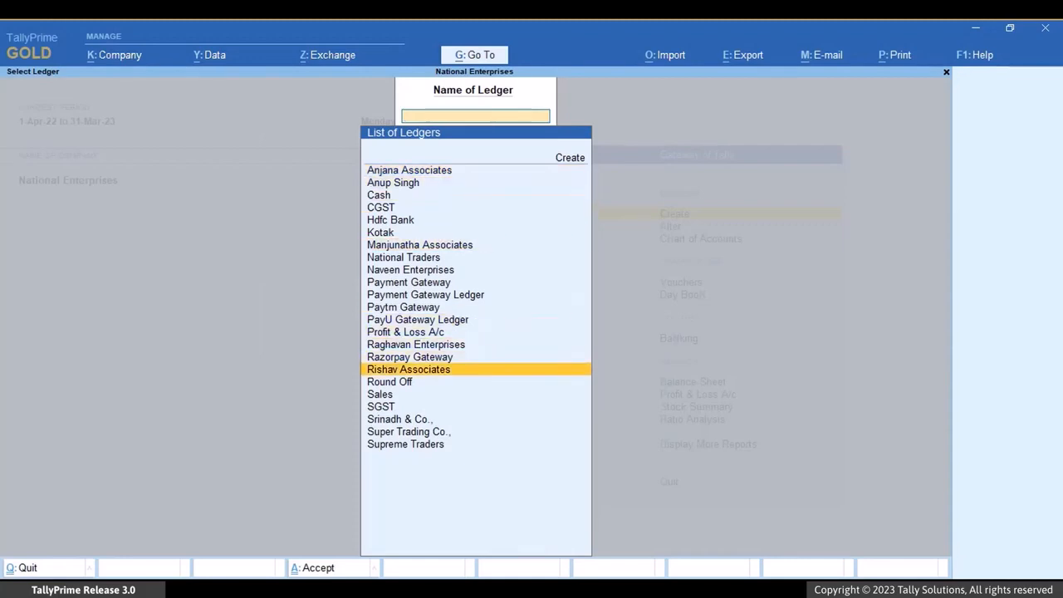
key("Down")
key("Down")
key("Down")
key("Down")
key("Down")
key("Down")
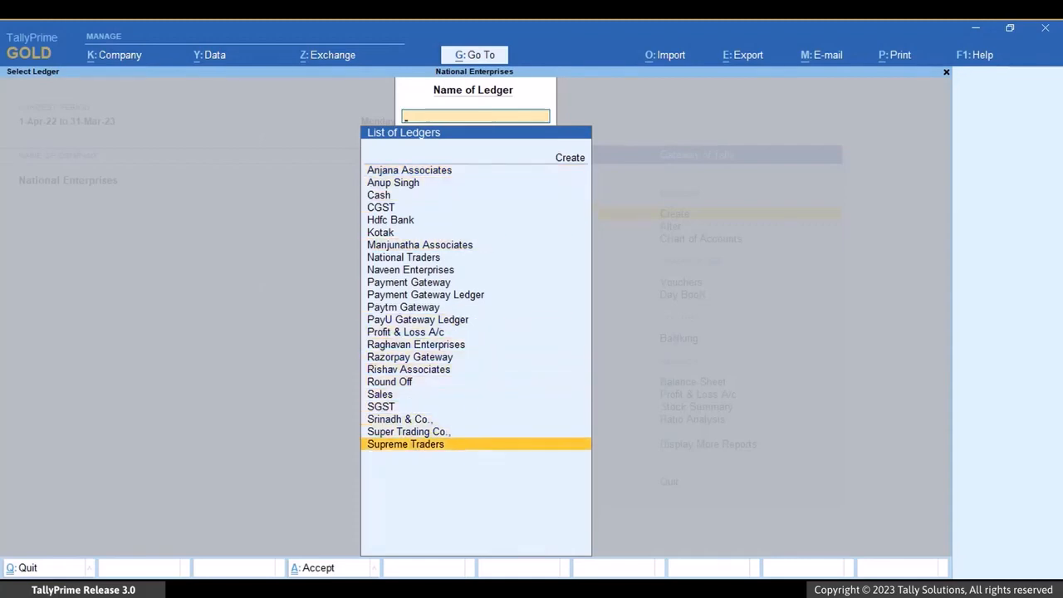
key("Return")
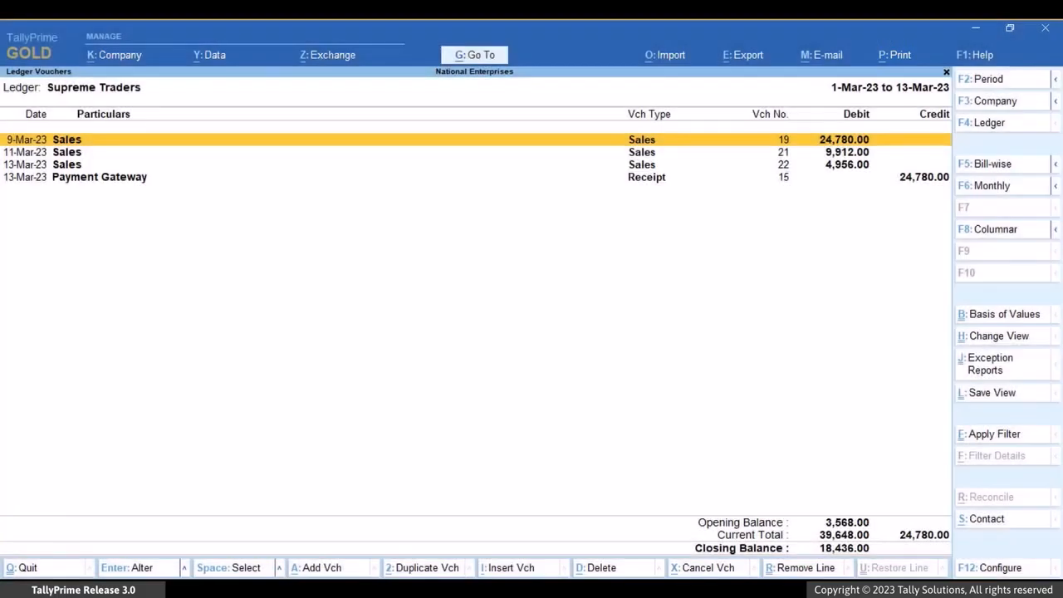
Step: Set the method of payment request to QR Code in the print configuration of the Supreme Traders ledger report and save it
key("ctrl+p")
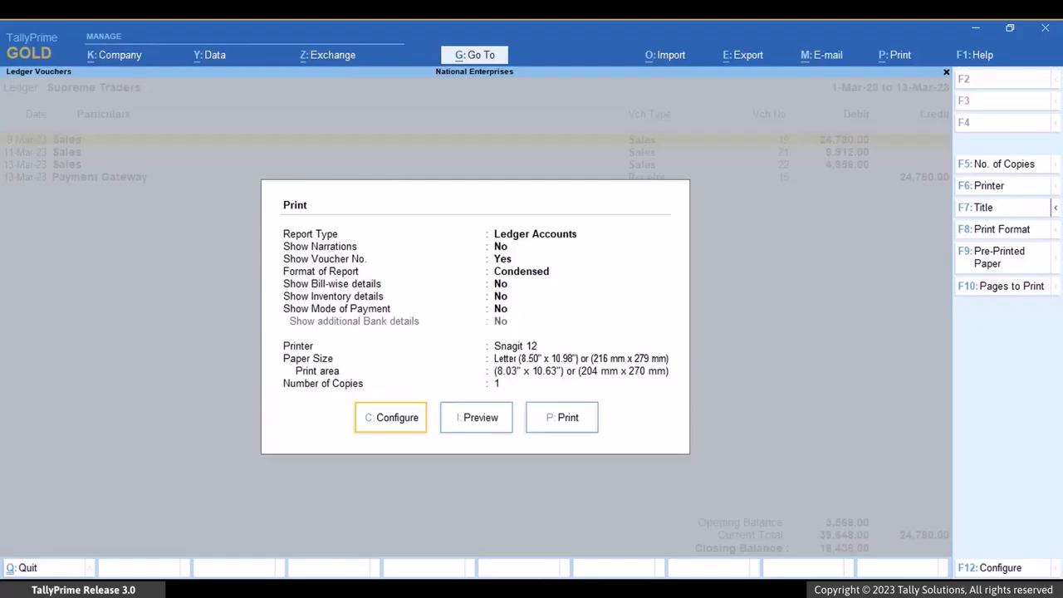
key("c")
key("Down")
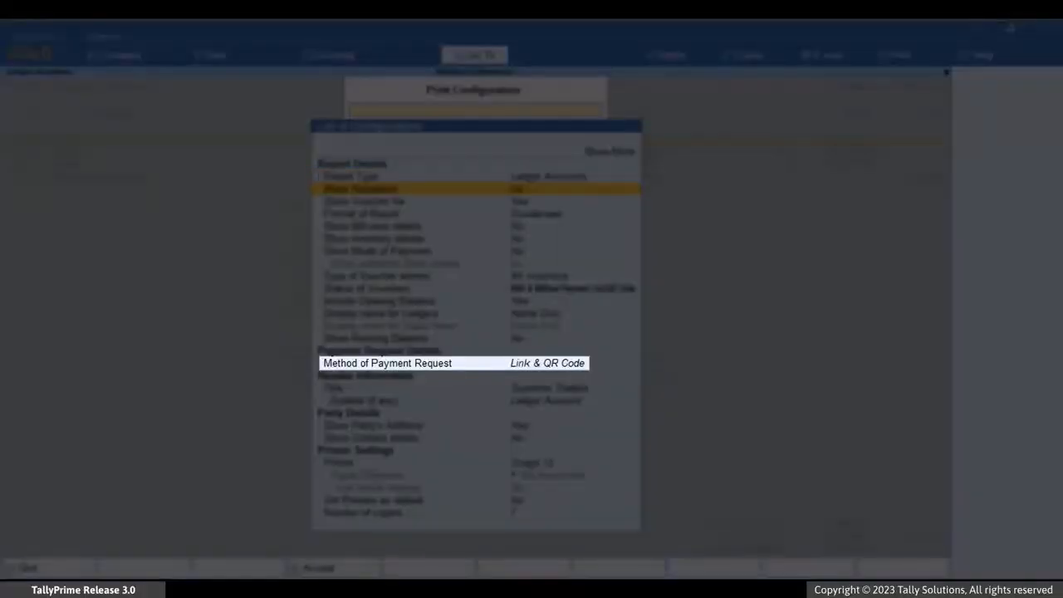
key("Down")
key("Down")
key("Down")
key("Down")
key("Down")
key("Down")
key("Down")
key("Down")
key("Down")
key("Down")
key("Down")
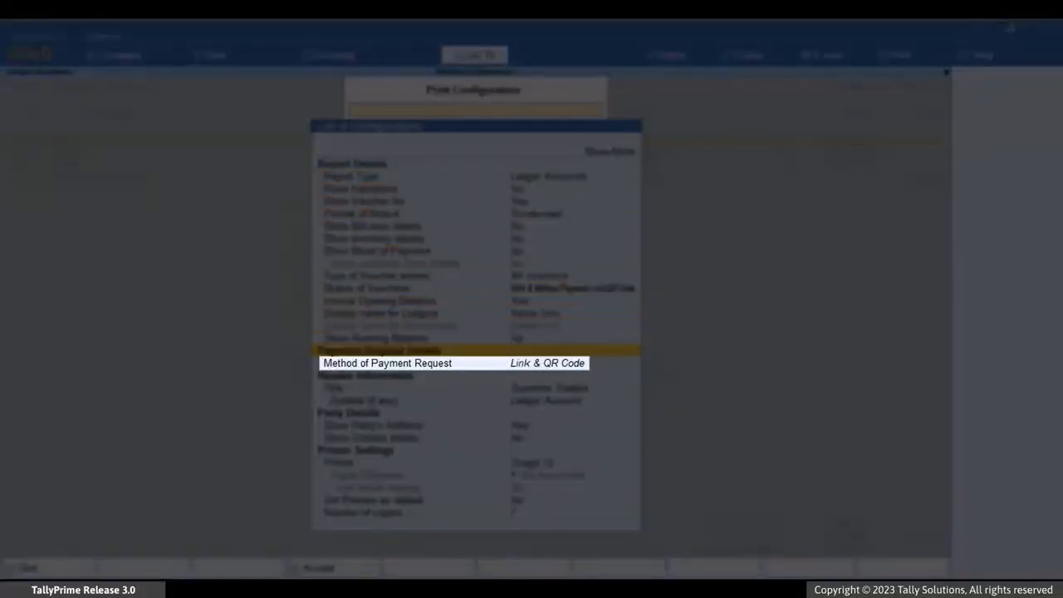
key("Return")
key("Down")
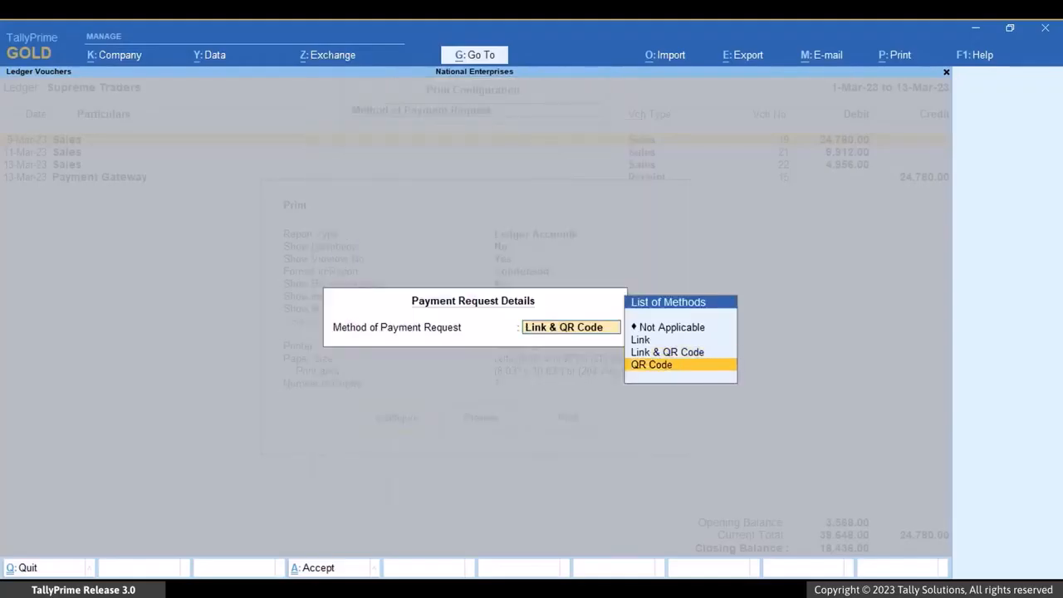
key("Return")
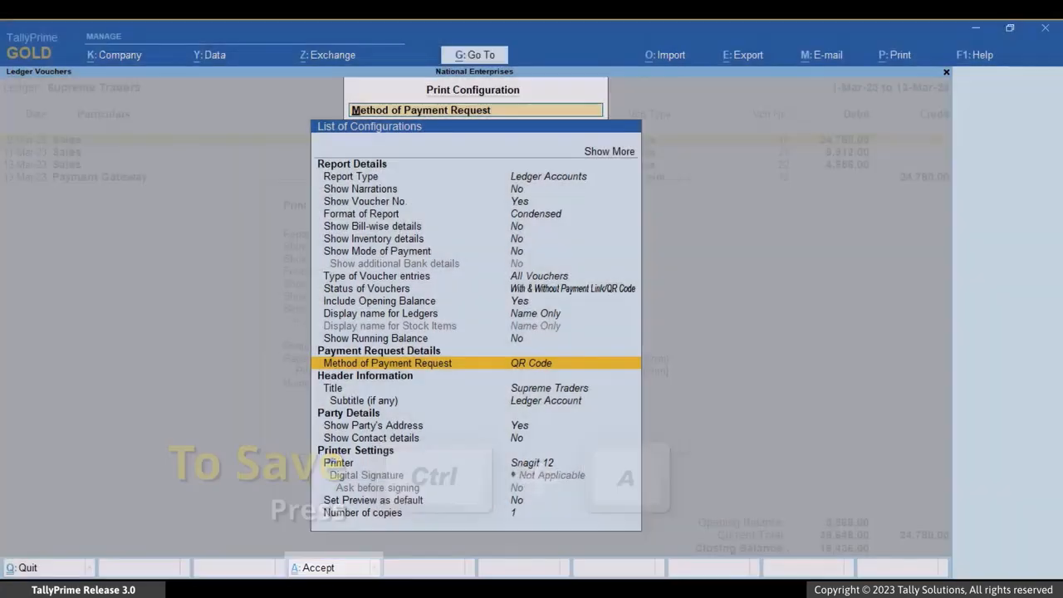
key("ctrl+a")
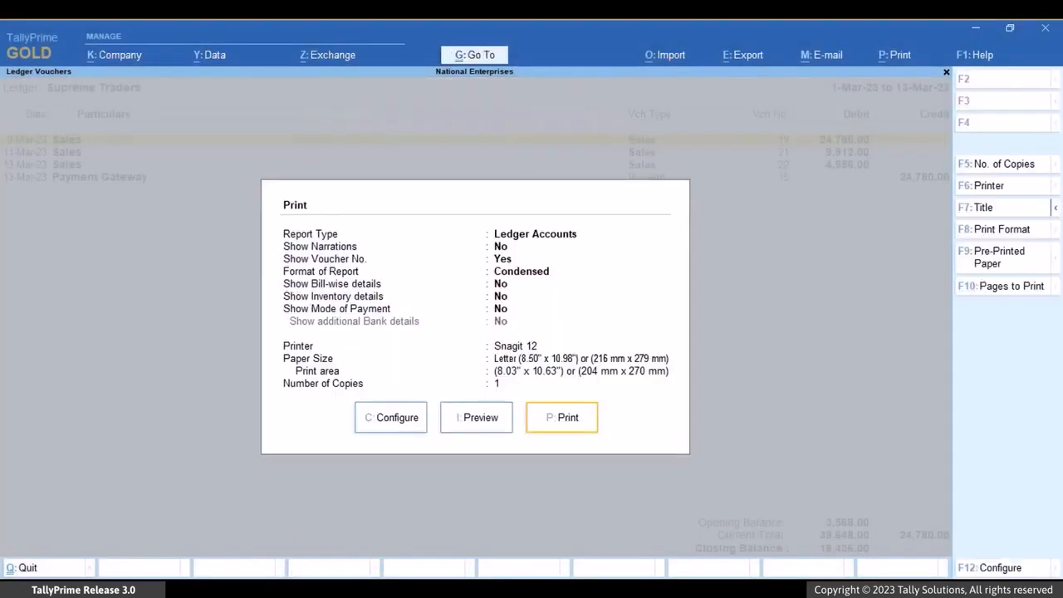
Step: Start the ledger report's print preview and choose Specific Bills as the payment request reference for Supreme Traders
key("Left")
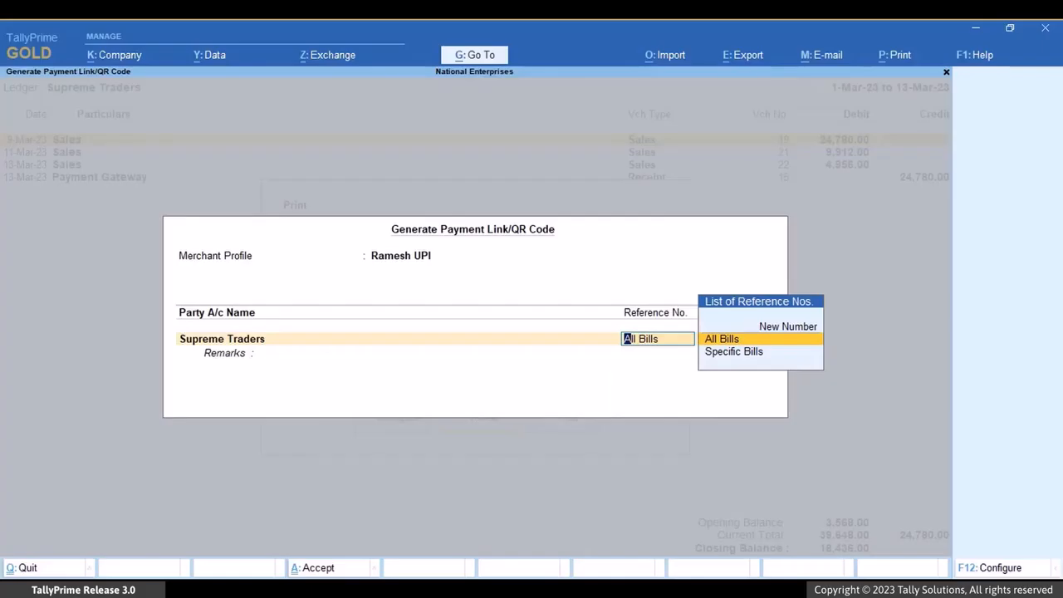
key("Down")
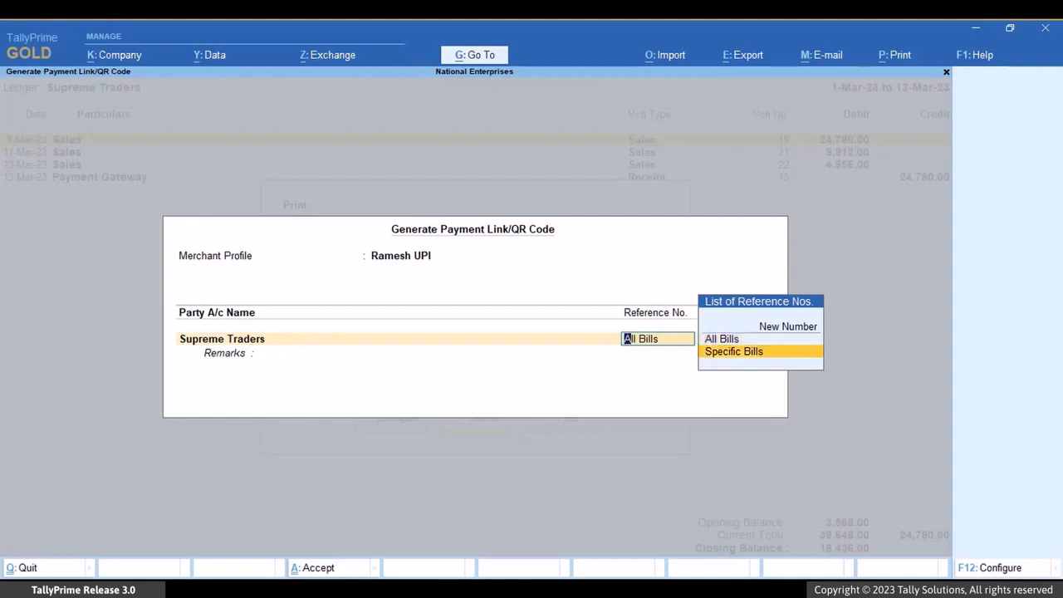
key("Return")
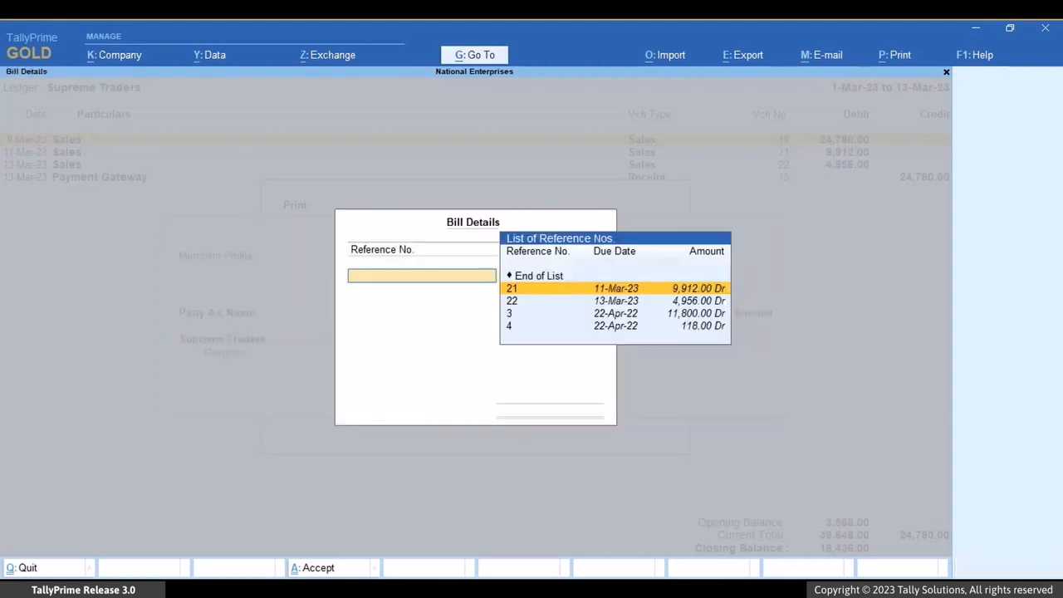
Step: Add reference numbers 21 and 22 with their full amounts to the bill details and end the list
key("Return")
key("Return")
key("Return")
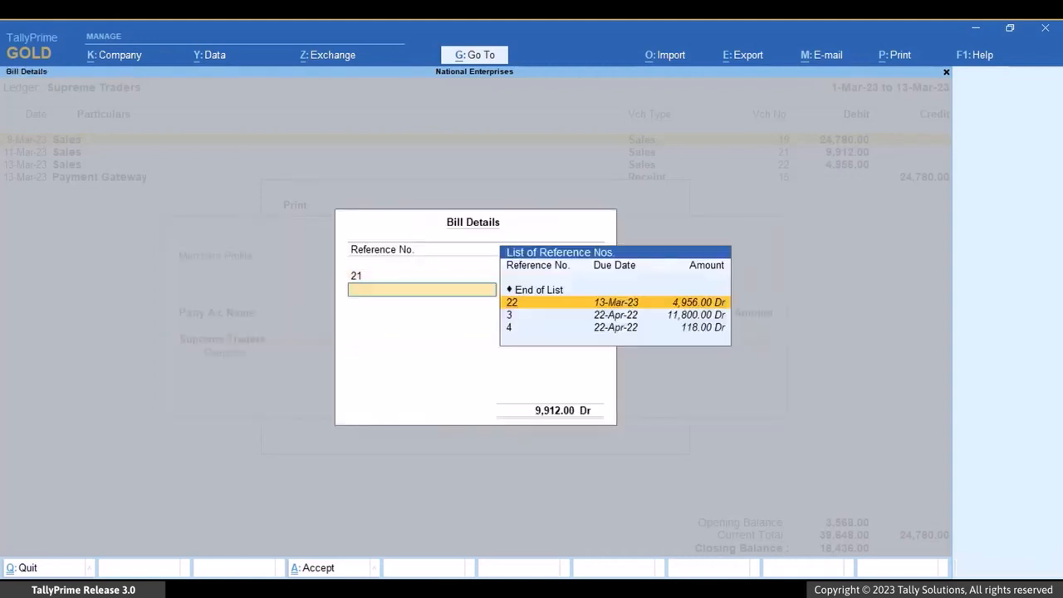
key("Return")
key("Return")
key("Return")
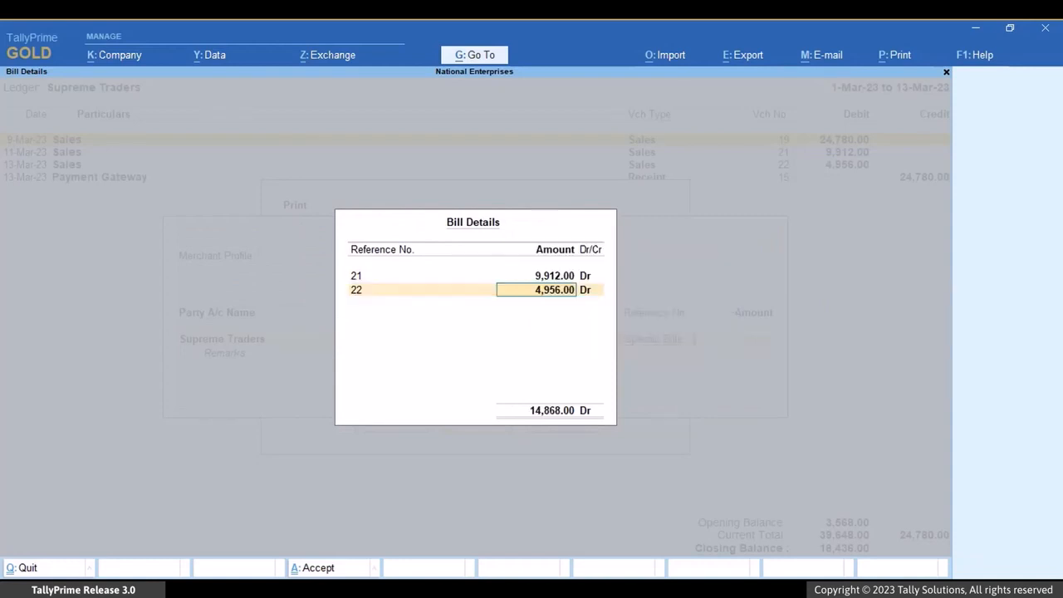
key("Up")
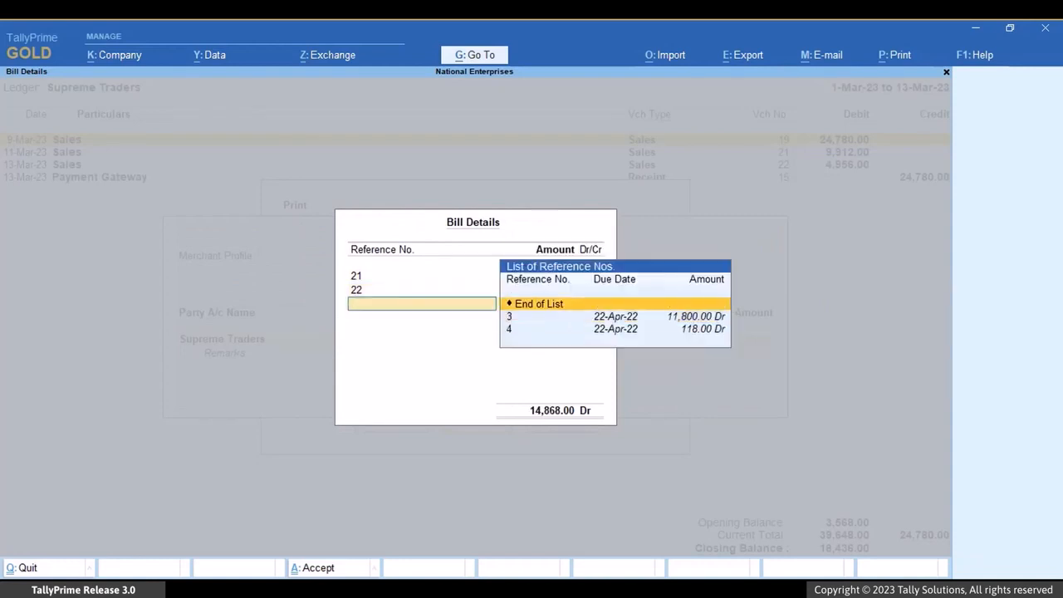
key("Return")
Step: Leave the remarks blank, generate the QR code, dismiss its summary and enlarge the Ledger Vouchers print preview
key("Return")
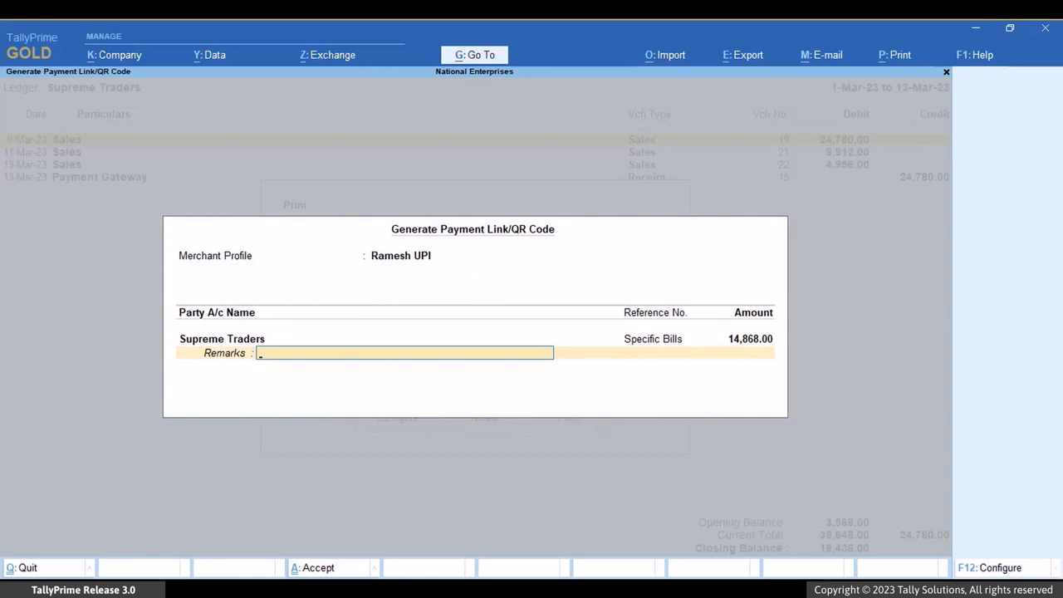
key("Return")
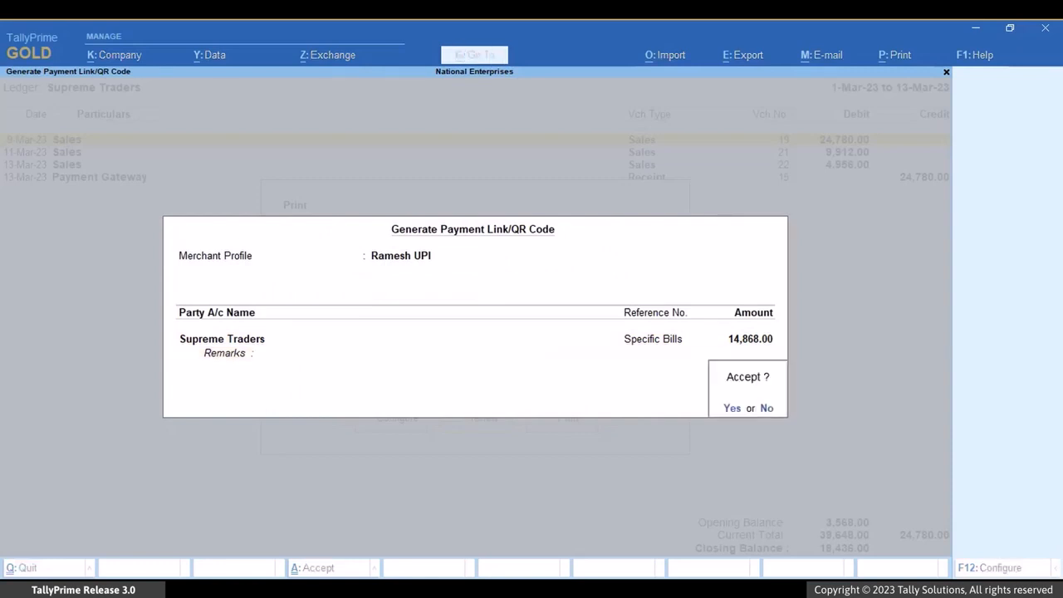
key("Return")
key("Return")
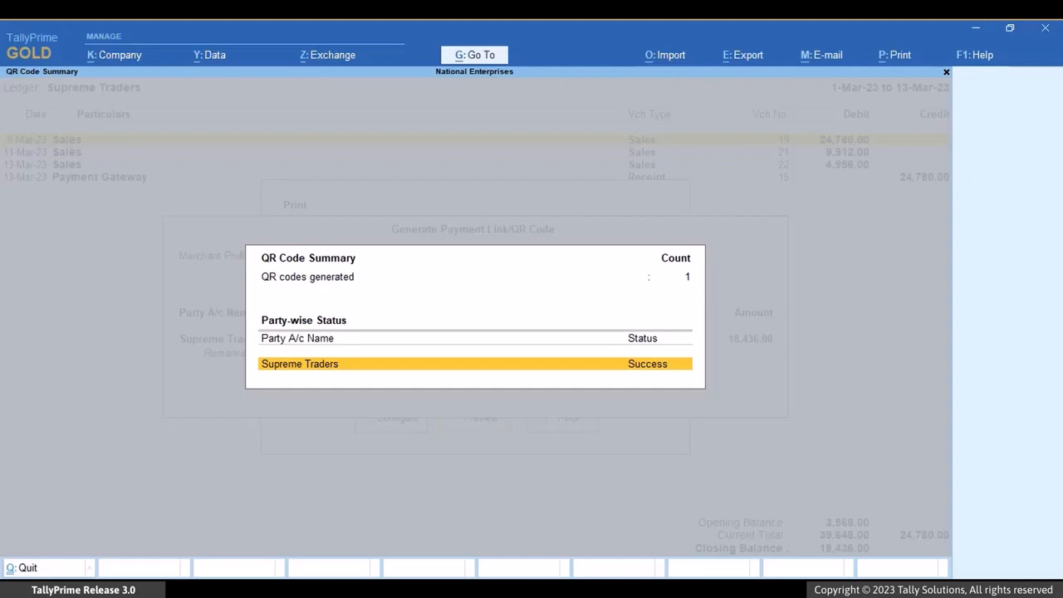
key("Escape")
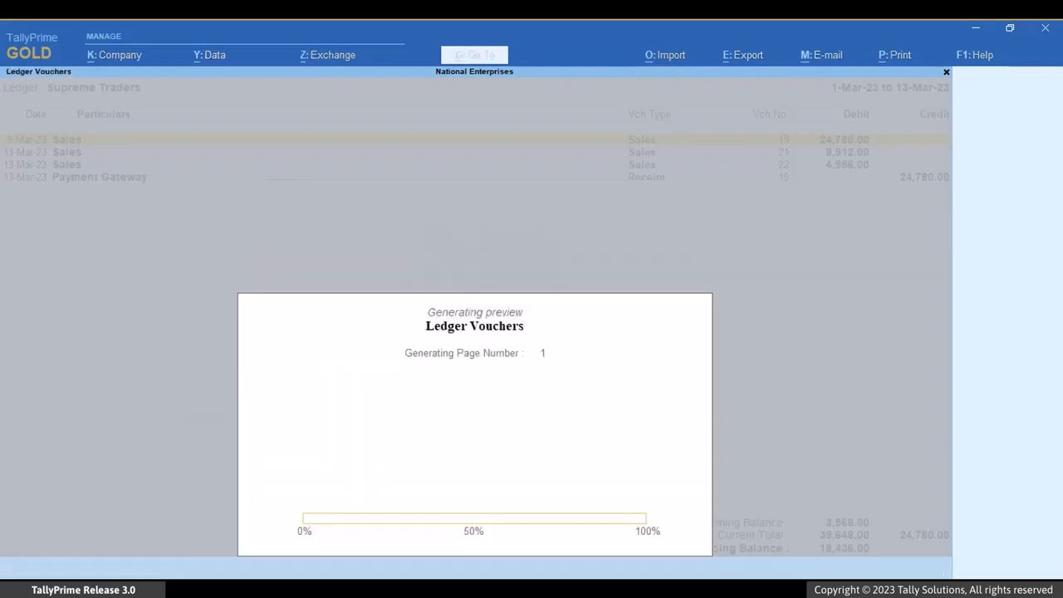
key("alt+z")
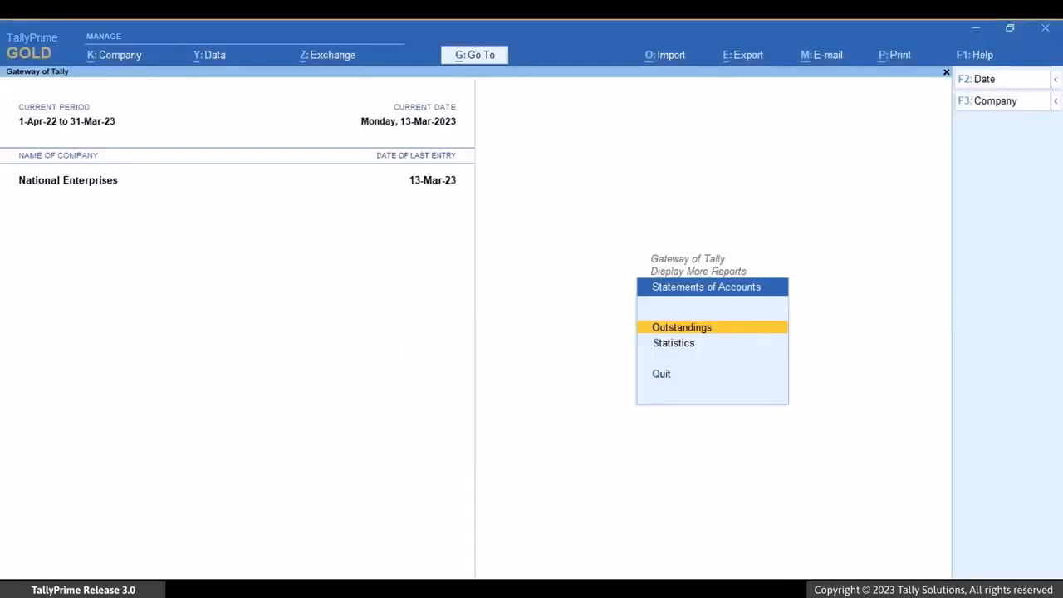
Step: Open the ledger outstandings report for Supreme Traders from the Statements of Accounts
key("Return")
key("Down")
key("Down")
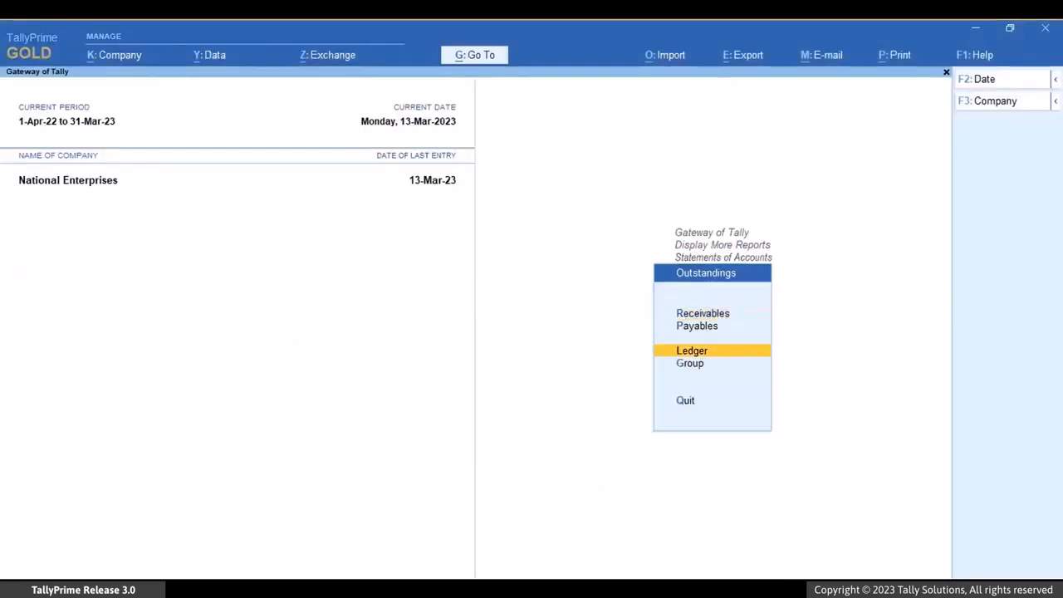
key("Return")
key("Down")
key("Down")
key("Down")
key("Down")
key("Down")
key("Down")
key("Down")
key("Down")
key("Down")
key("Return")
Step: Preview the outstandings report for printing with a QR code generated for All Bills, and enlarge the preview
key("ctrl+p")
key("Left")
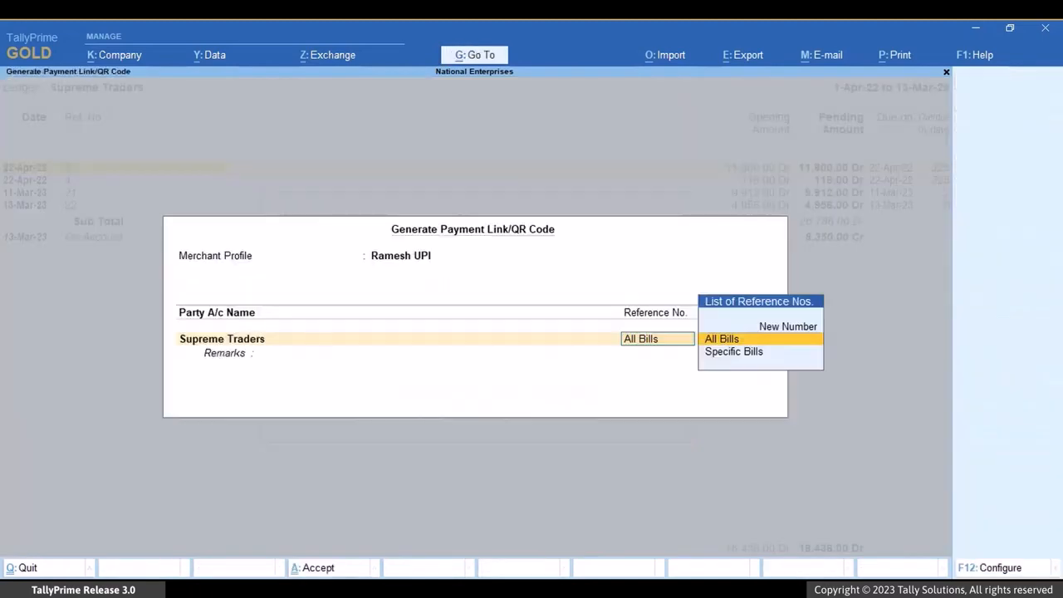
key("Return")
key("Return")
key("Return")
key("Escape")
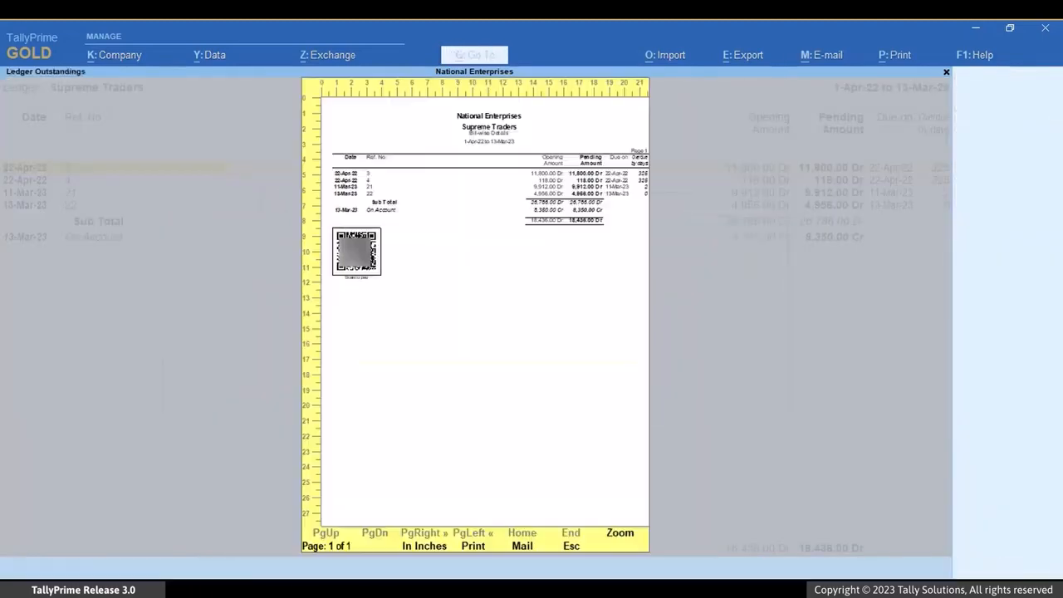
key("alt+z")
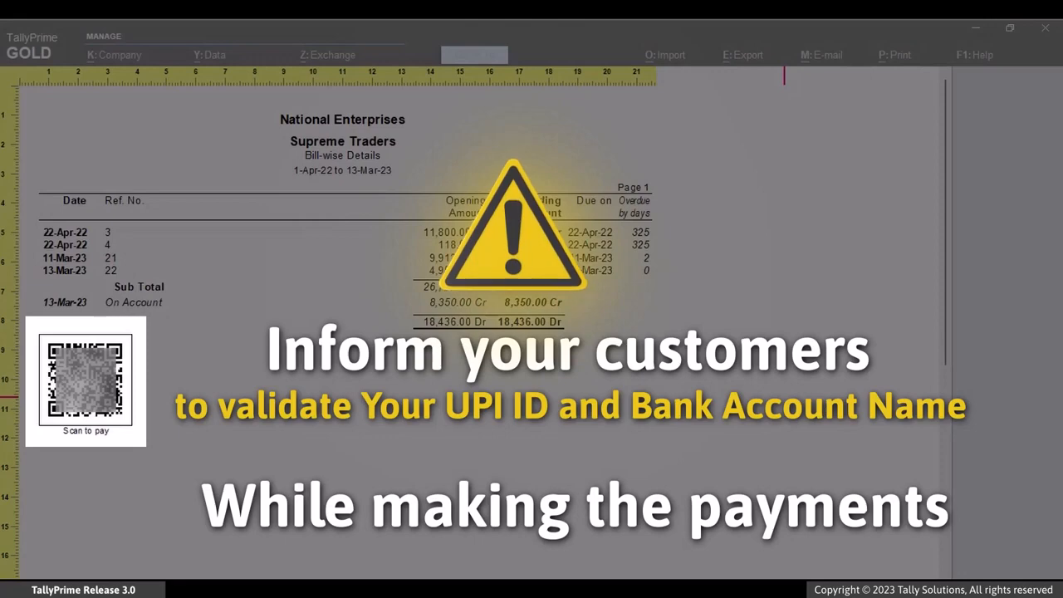